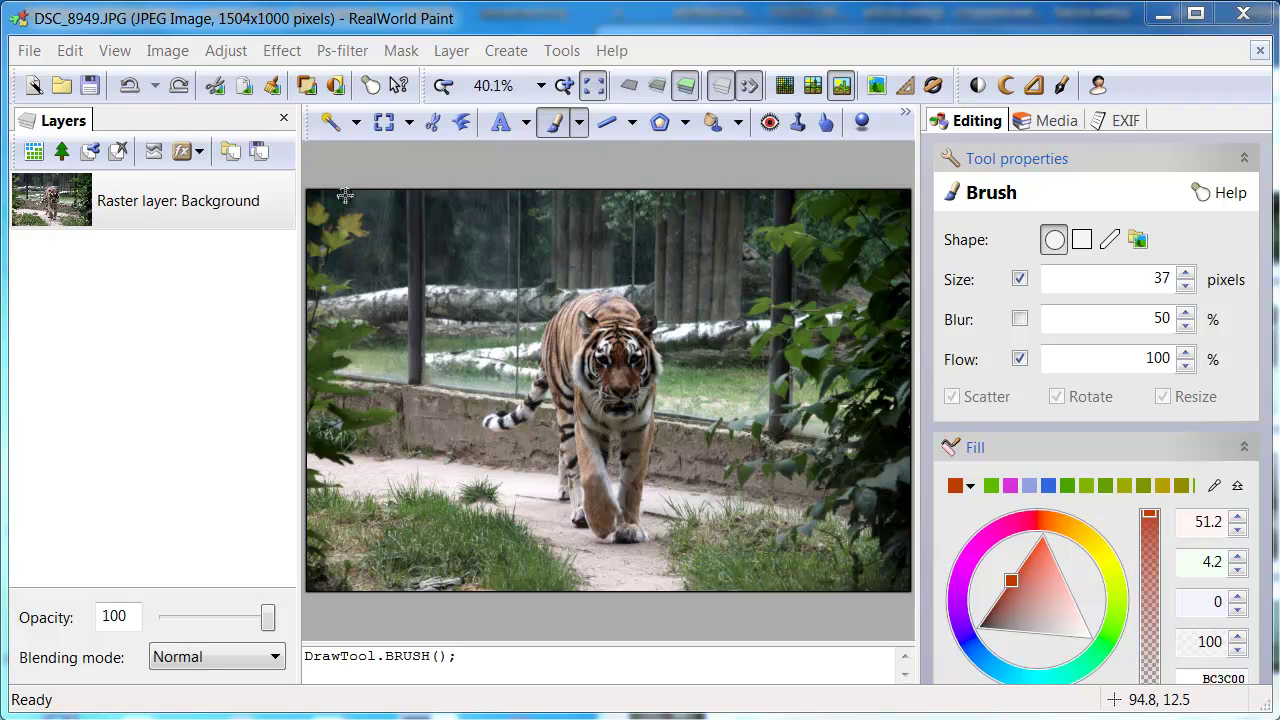
# - Hide the layers list and activate the Shape selection tool with fractional point positioning
pyautogui.click(285, 121)
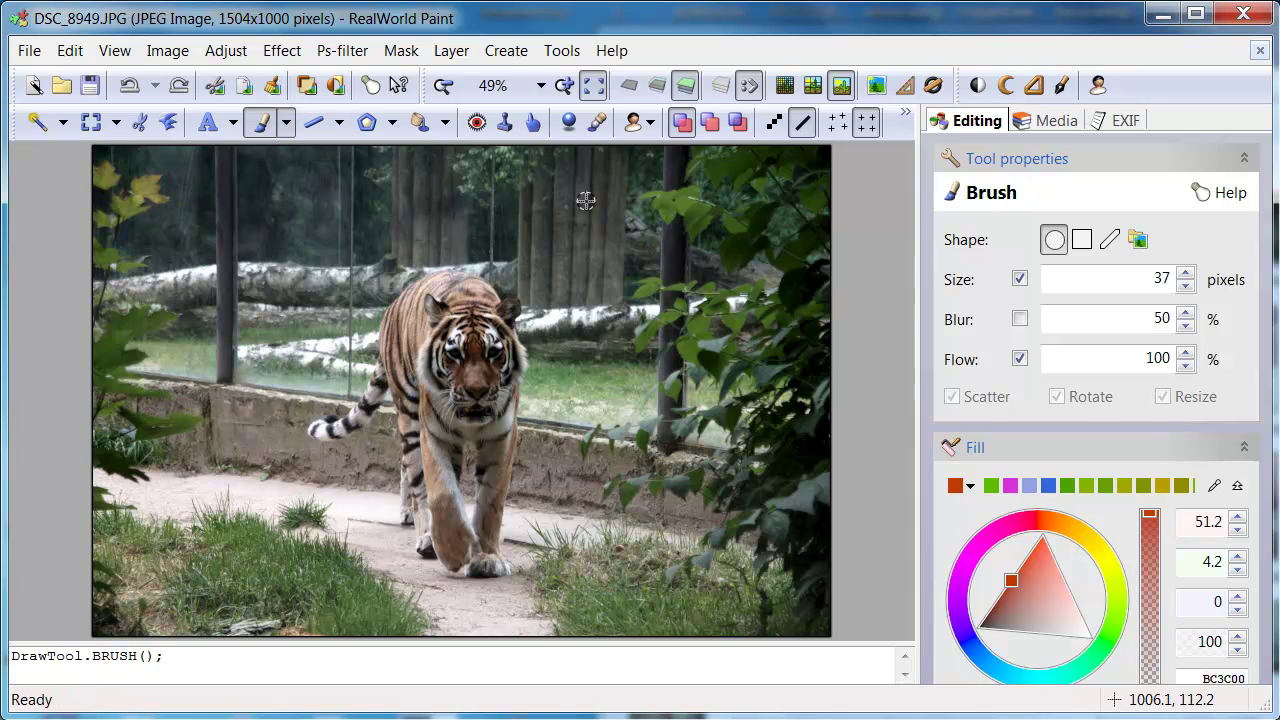
pyautogui.click(63, 121)
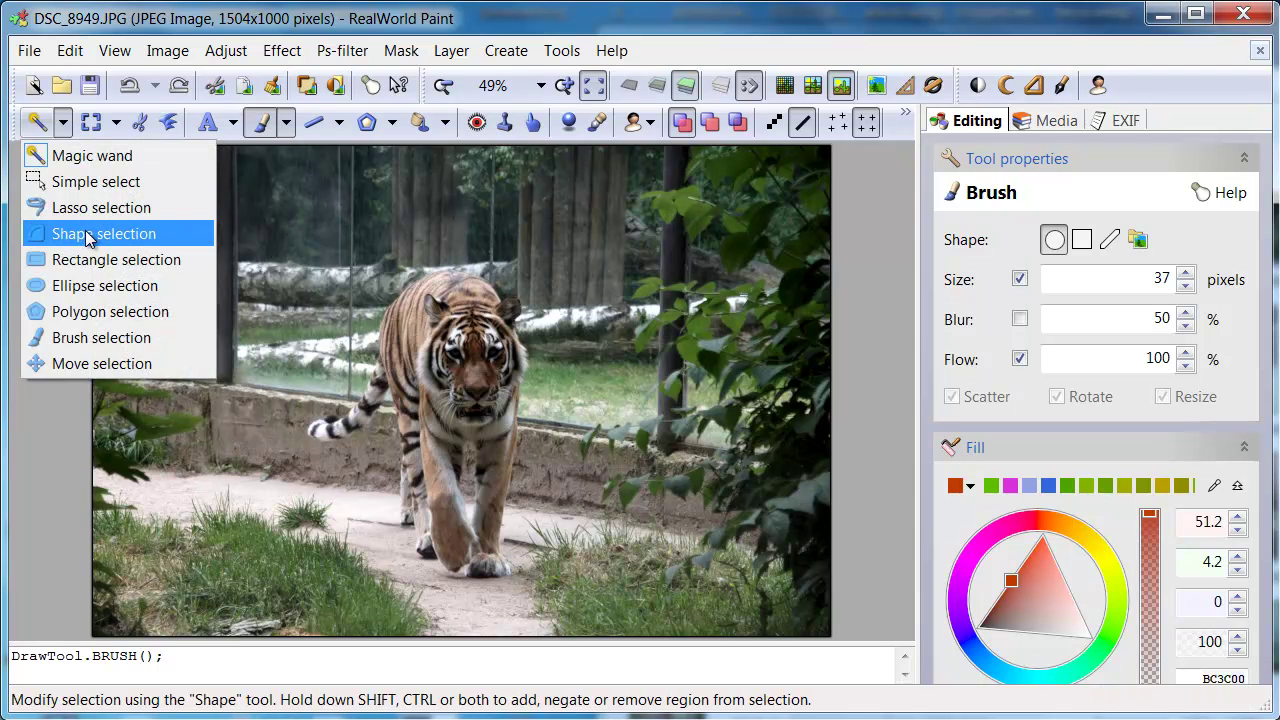
pyautogui.click(87, 236)
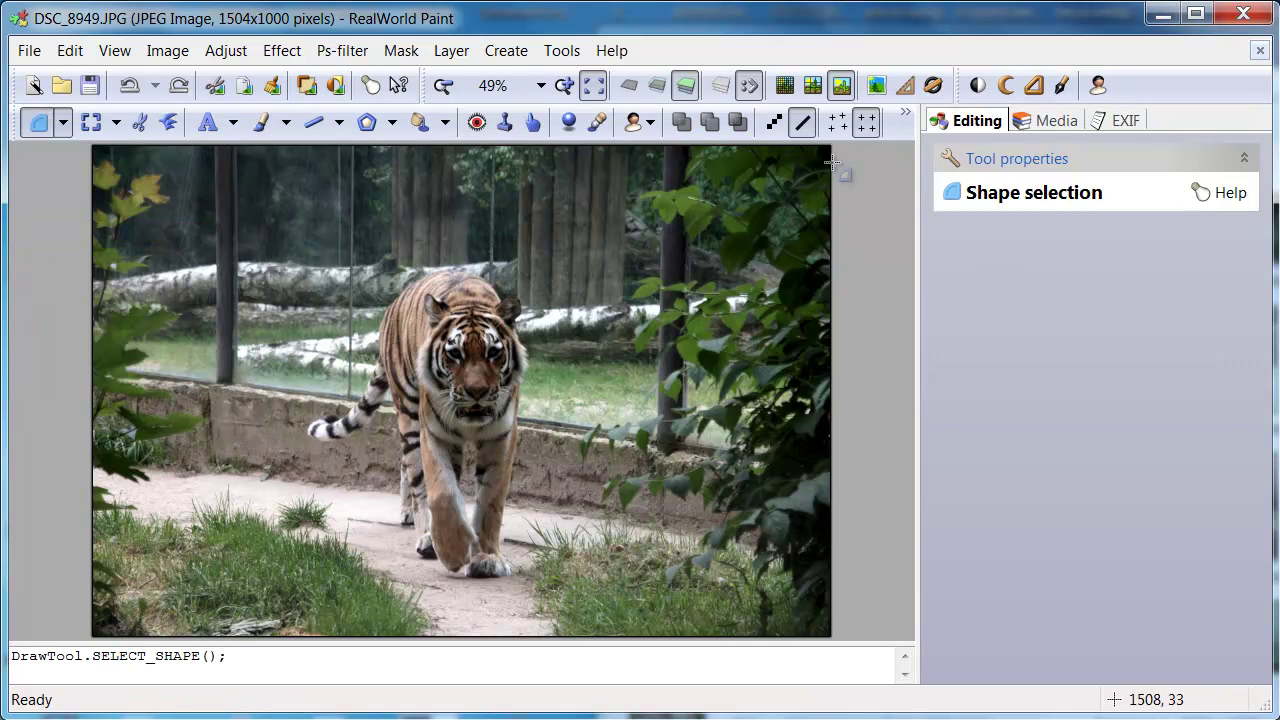
pyautogui.click(839, 128)
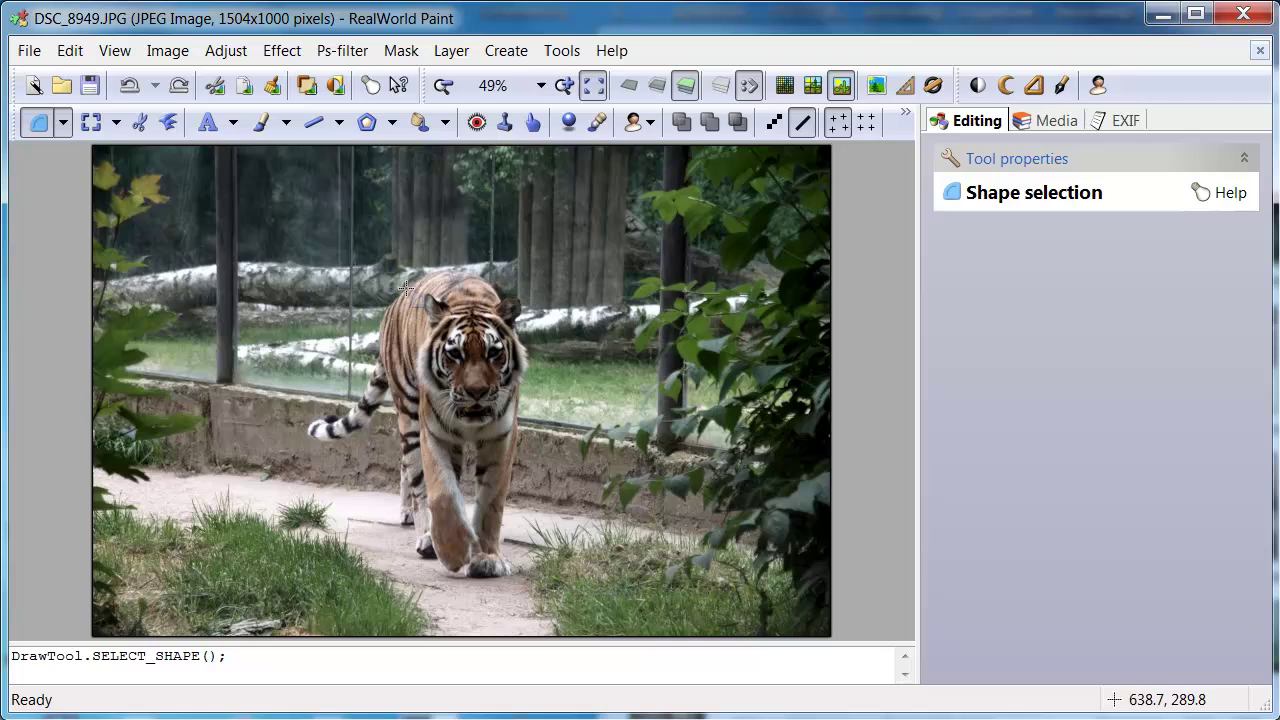
# - Start a curved selection outline on the tiger's back, placing smooth points over its upper edge to just before the right-hand ear
pyautogui.scroll(3, 405, 289)
pyautogui.scroll(4, 355, 255)
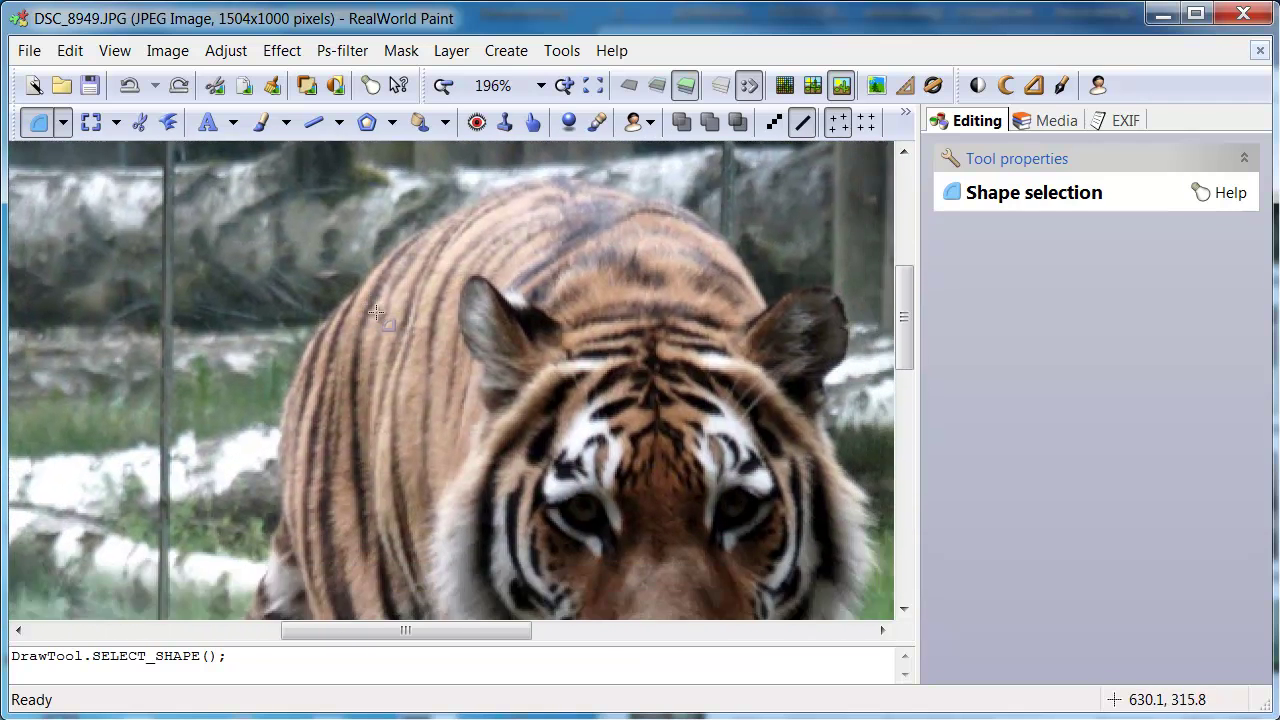
pyautogui.moveTo(376, 312); pyautogui.dragTo(372, 375)
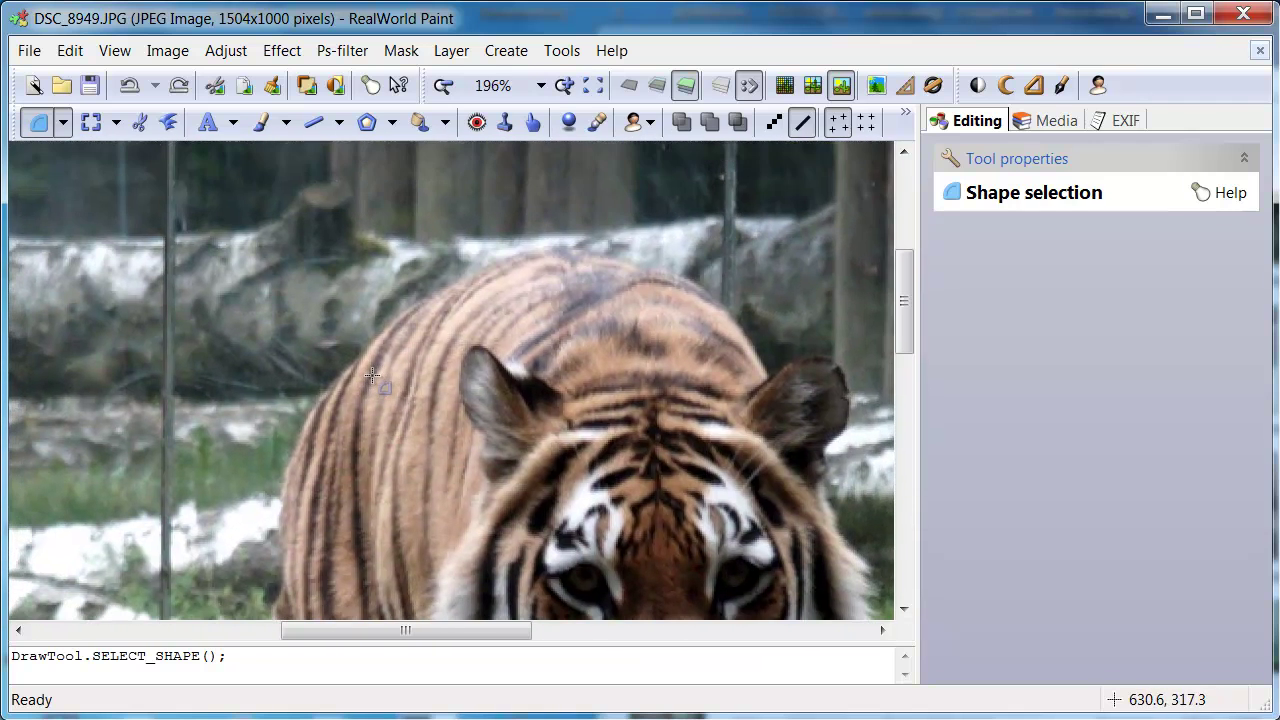
pyautogui.scroll(2, 402, 332)
pyautogui.moveTo(396, 298); pyautogui.dragTo(449, 321)
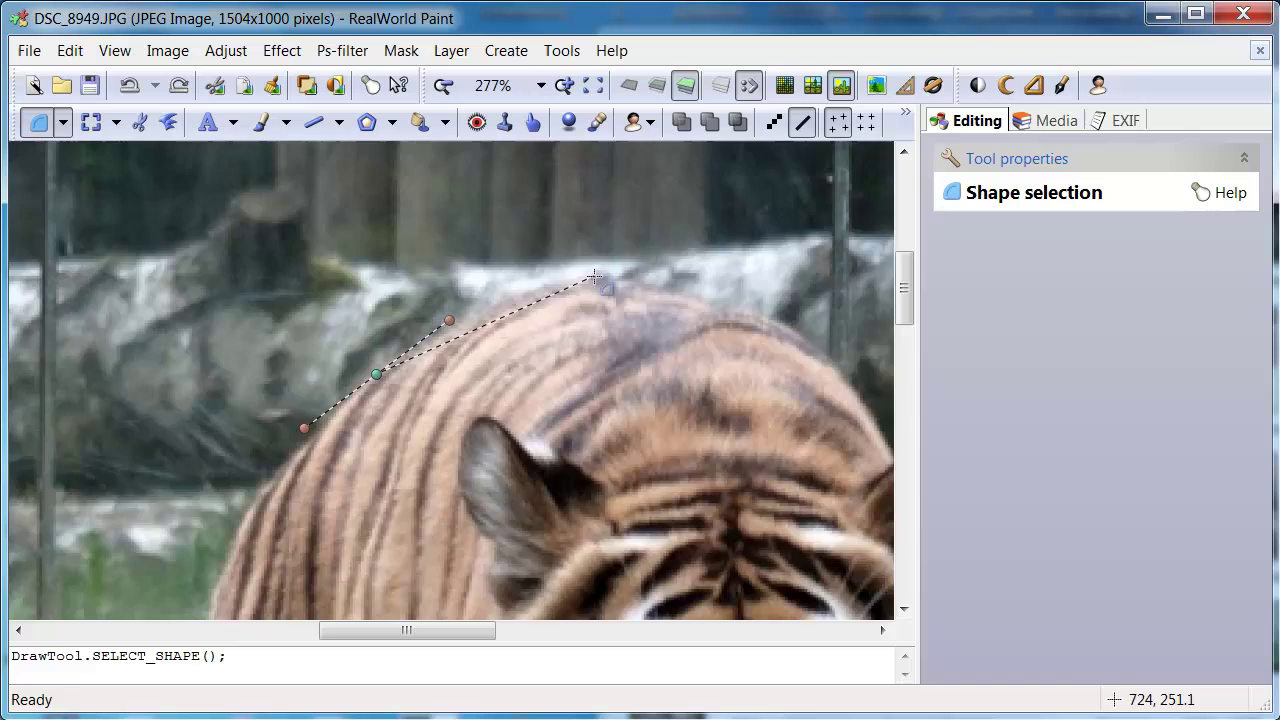
pyautogui.moveTo(594, 276); pyautogui.dragTo(643, 274)
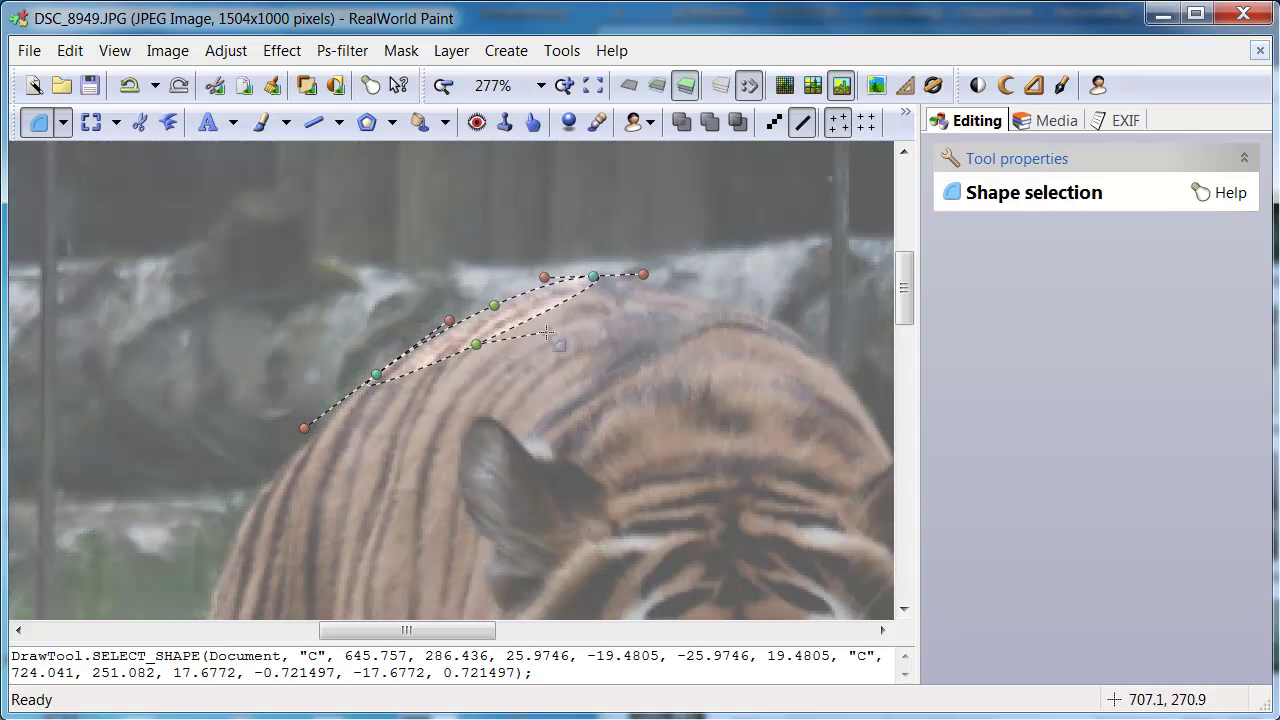
pyautogui.moveTo(788, 330); pyautogui.dragTo(529, 355)
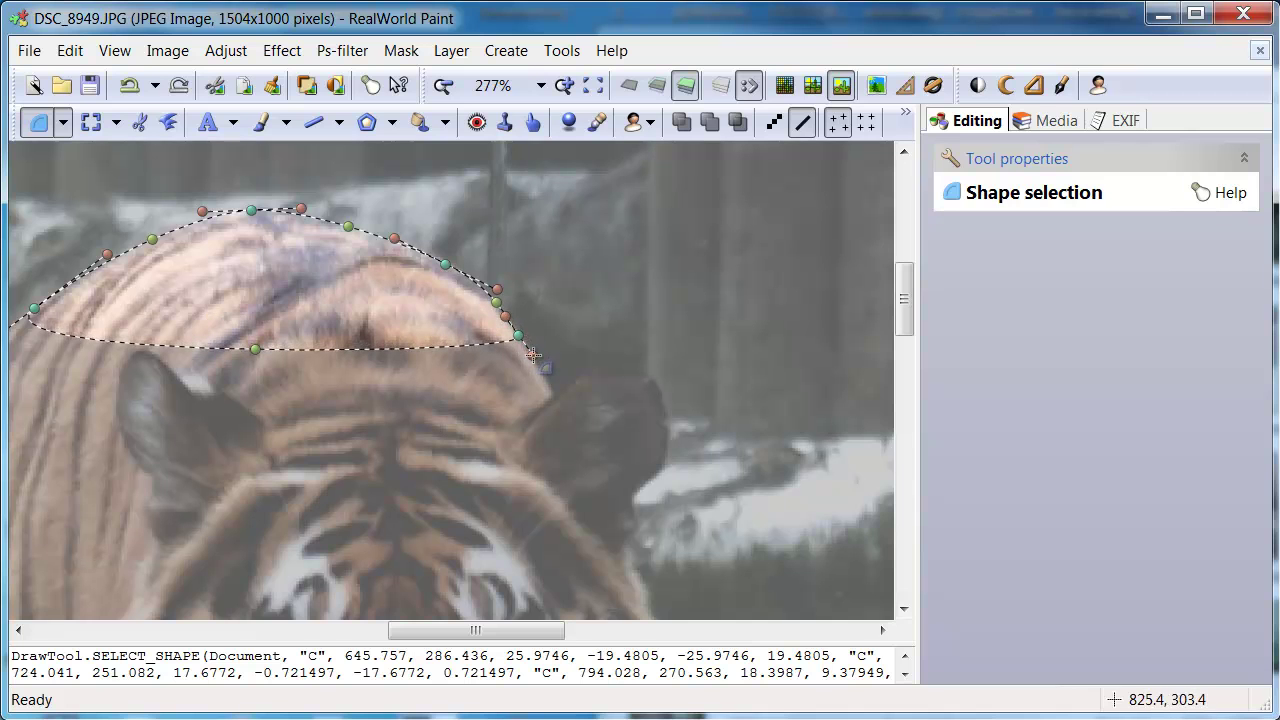
pyautogui.moveTo(447, 263); pyautogui.dragTo(441, 263)
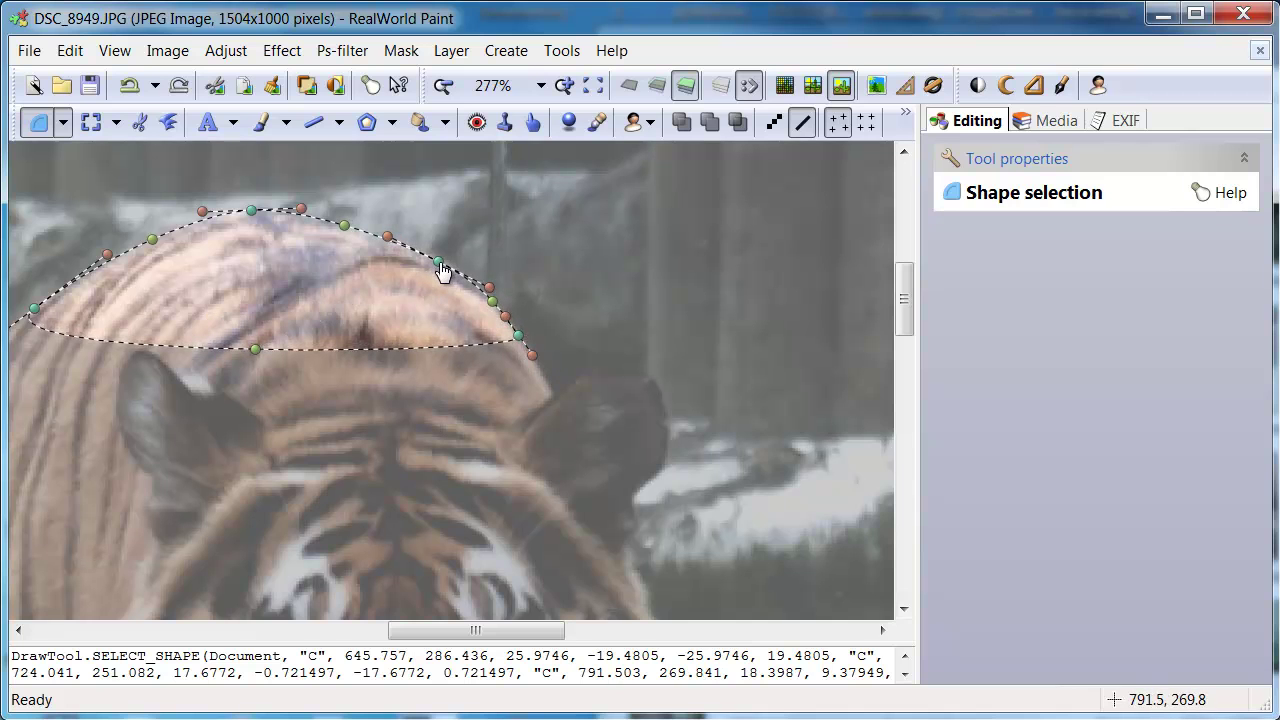
# - Continue the selection outline around the tiger's right-hand ear down to its base, adjusting the curve at the ear tip
pyautogui.click(553, 397)
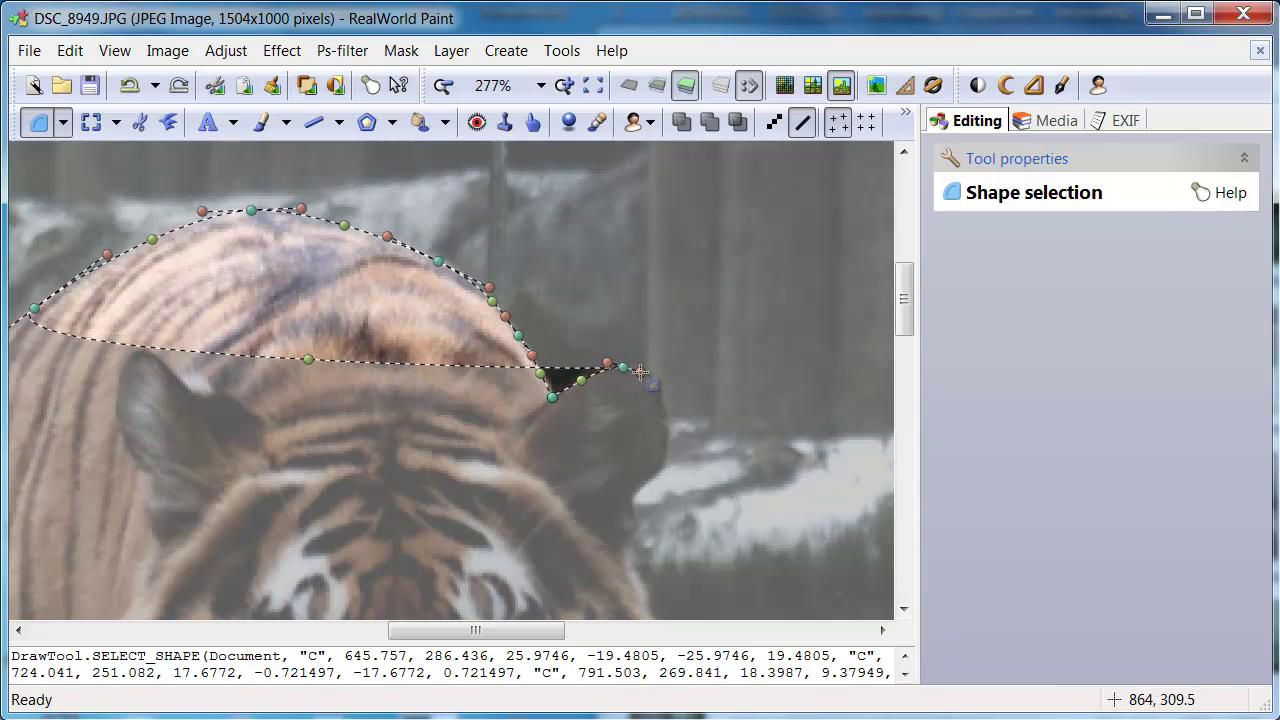
pyautogui.click(626, 370)
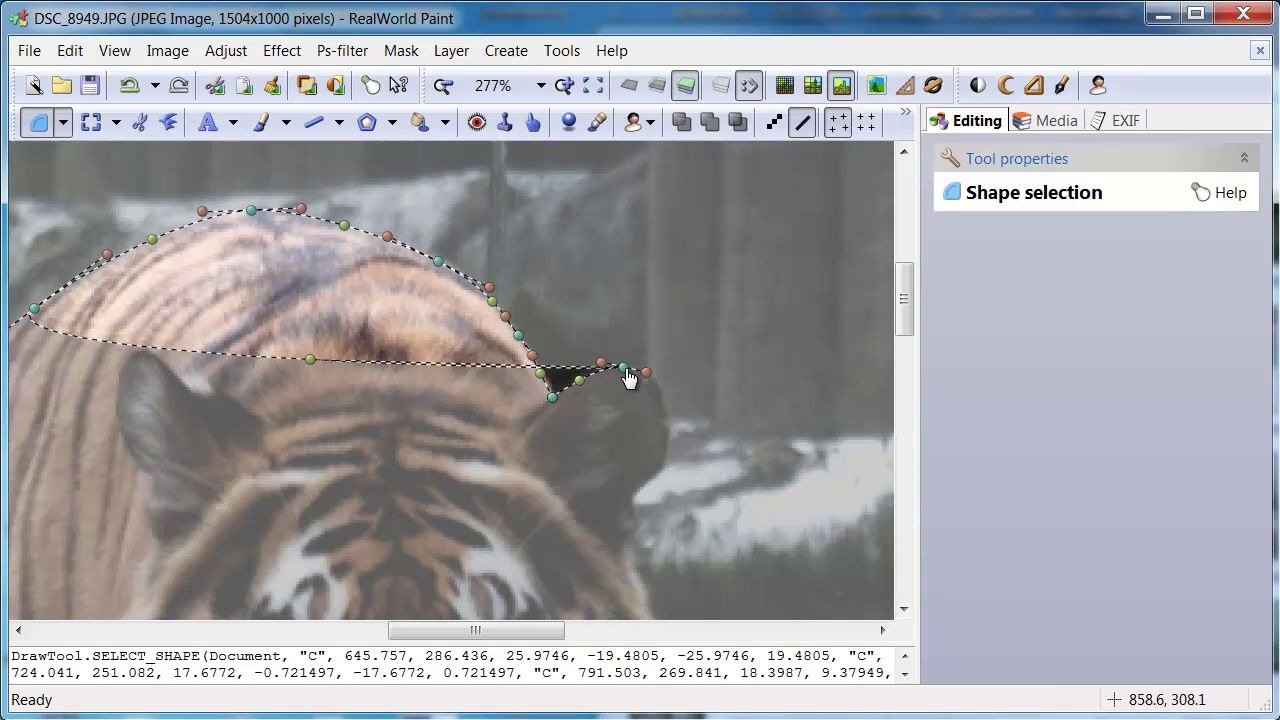
pyautogui.click(665, 437)
pyautogui.moveTo(663, 452); pyautogui.dragTo(664, 471)
pyautogui.moveTo(655, 378); pyautogui.dragTo(603, 369)
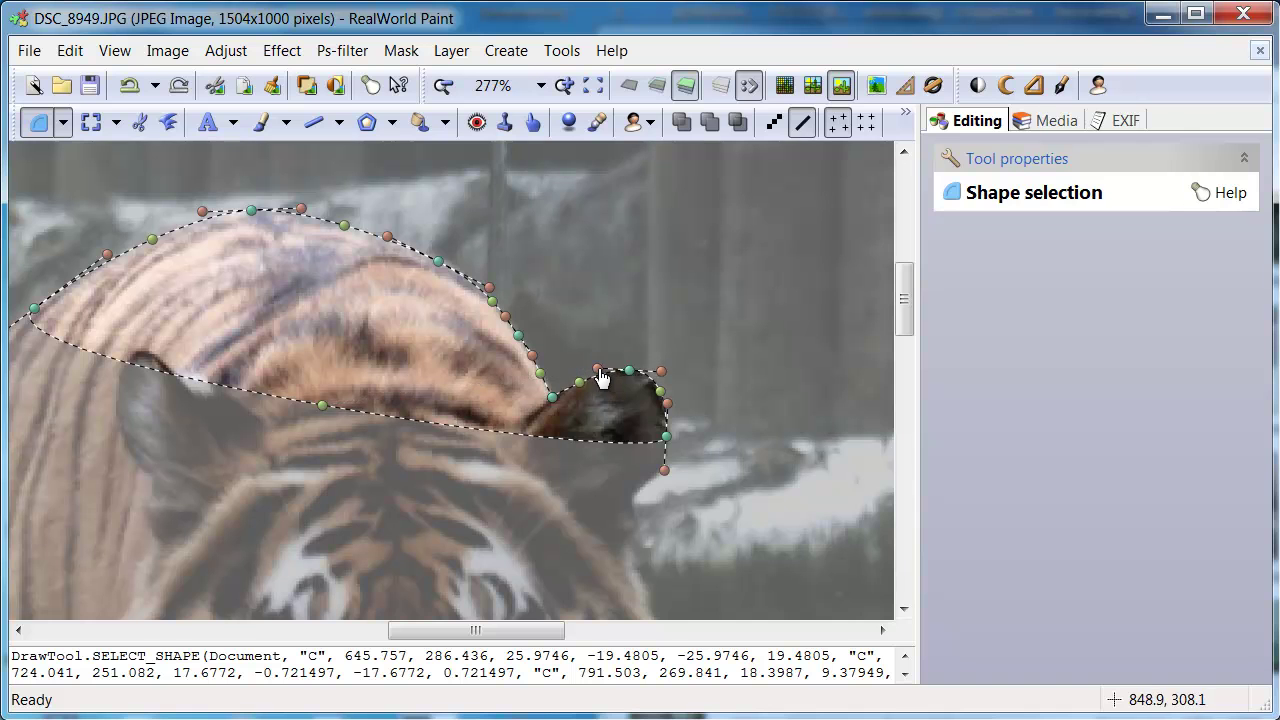
pyautogui.moveTo(631, 496); pyautogui.dragTo(500, 328)
pyautogui.scroll(1, 526, 297)
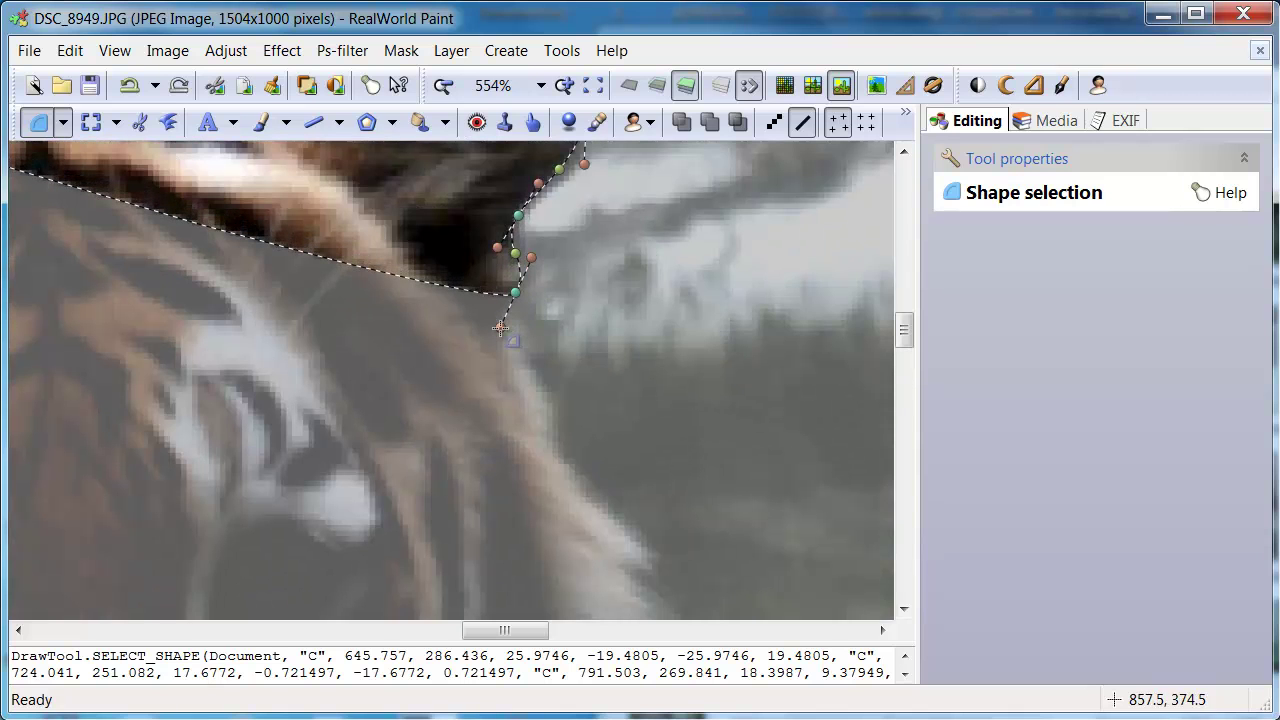
# - Extend the selection outline down the furry edge of the tiger's right-hand cheek to the neck
pyautogui.moveTo(532, 399); pyautogui.dragTo(545, 429)
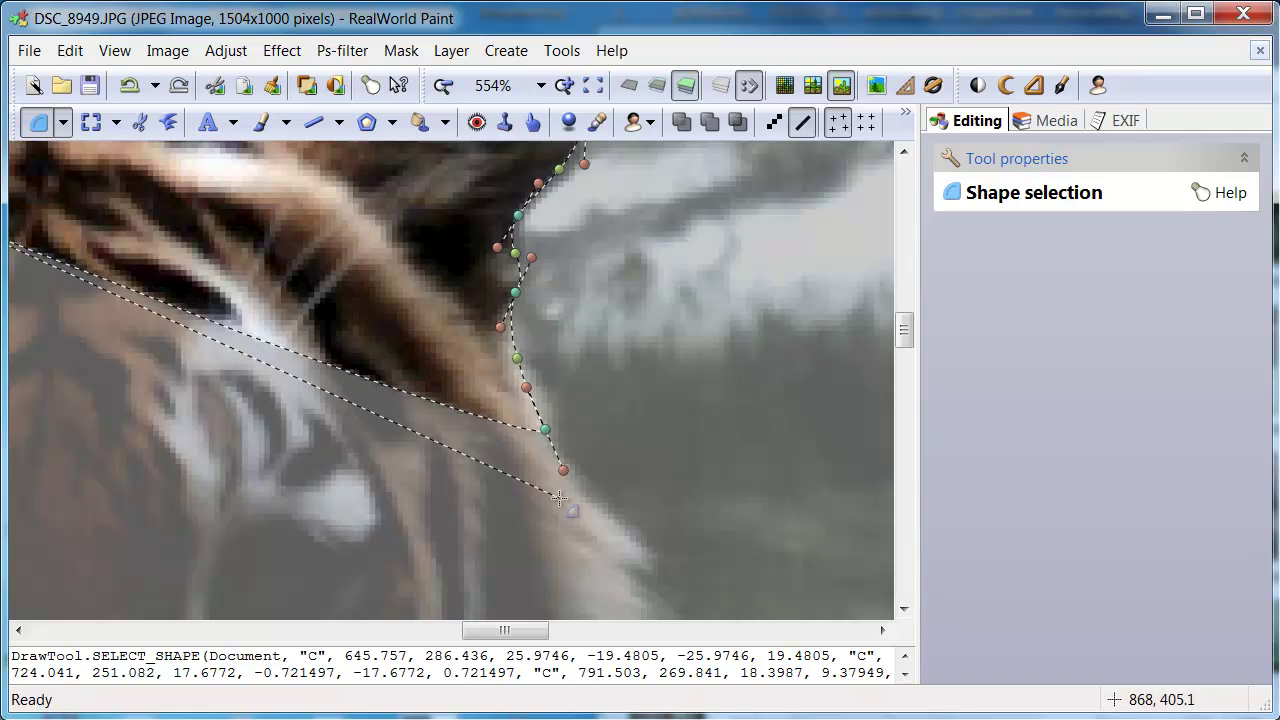
pyautogui.moveTo(559, 498); pyautogui.dragTo(467, 345)
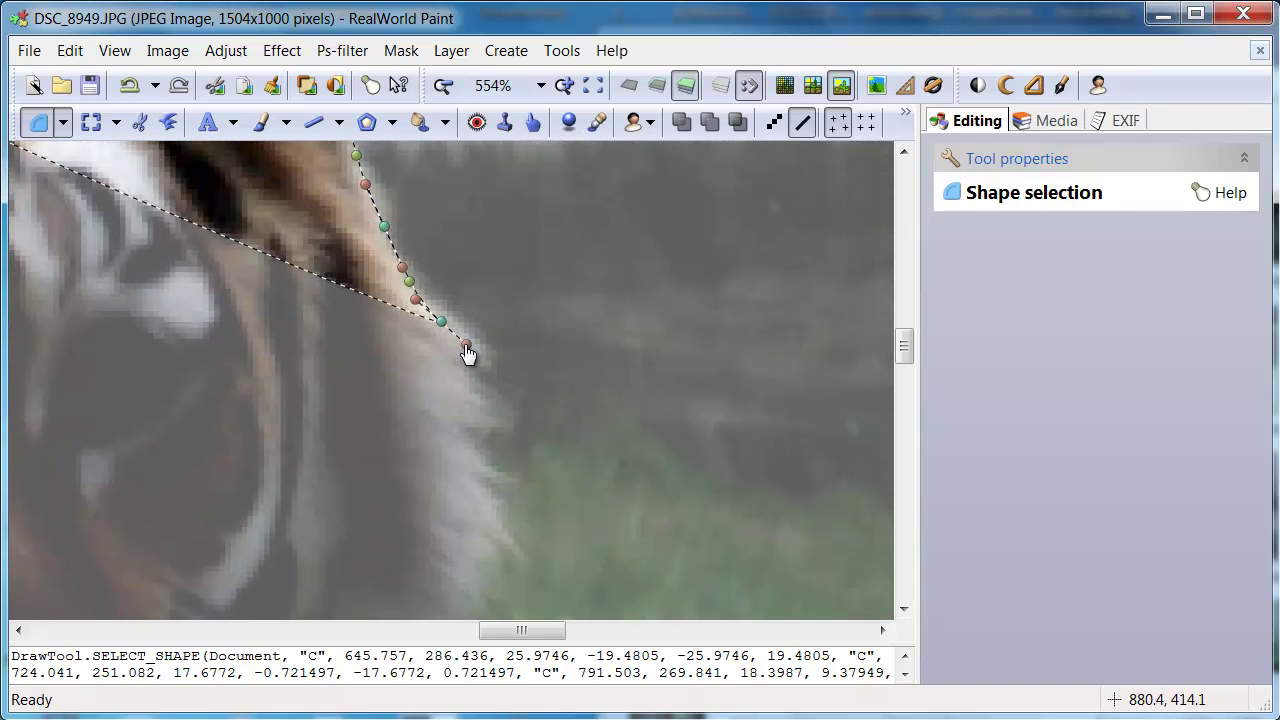
pyautogui.moveTo(475, 458); pyautogui.dragTo(466, 58)
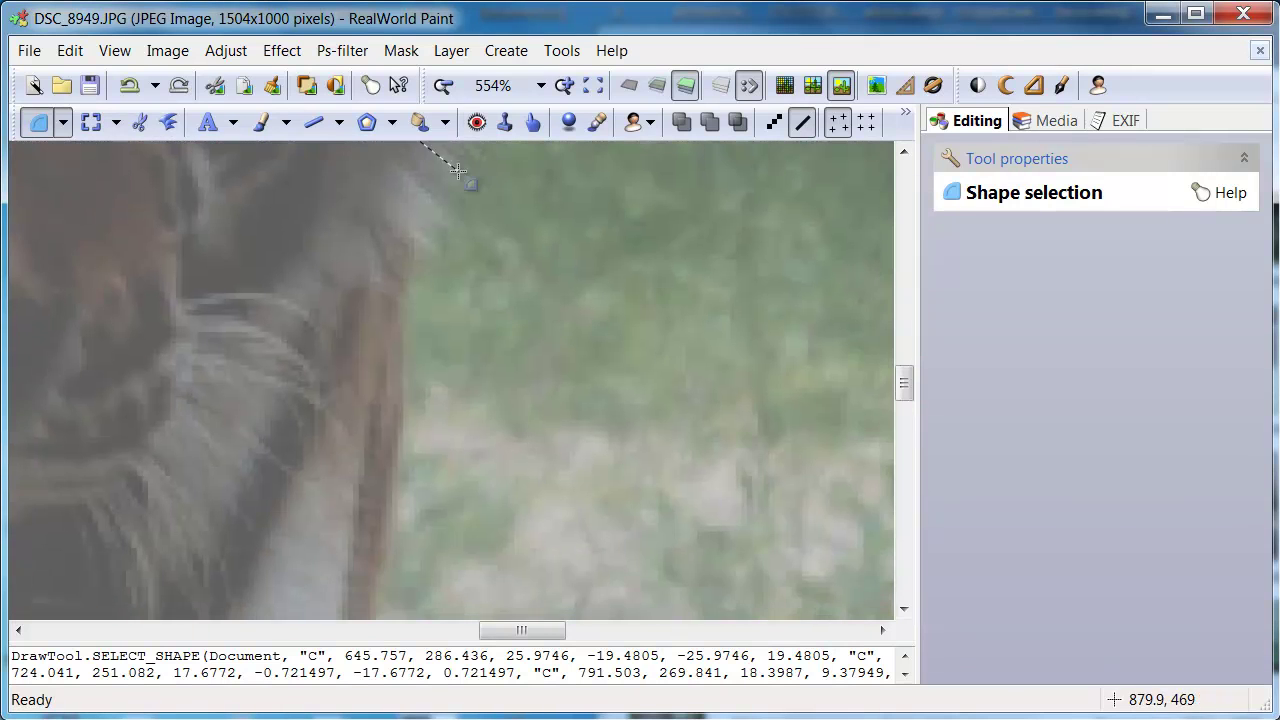
pyautogui.moveTo(457, 231); pyautogui.dragTo(417, 343)
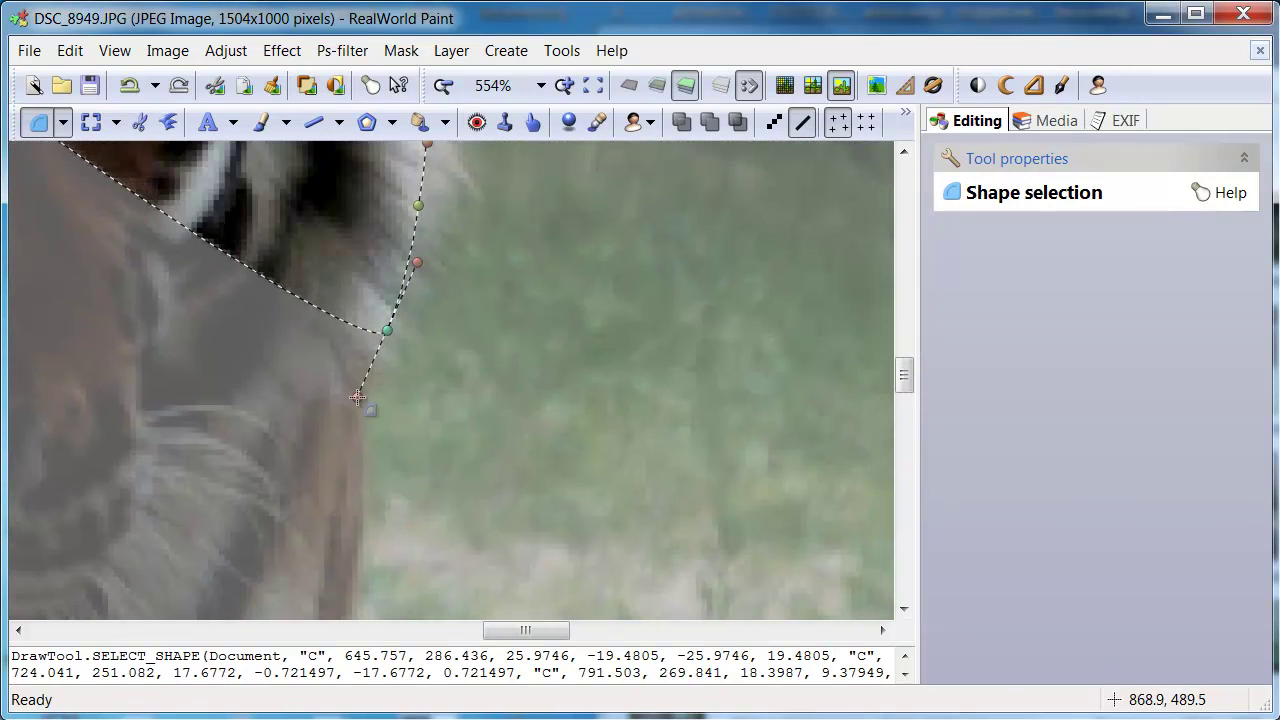
# - Extend the selection outline with curved points along the right-hand side of the tiger's chest and front leg
pyautogui.scroll(-3, 352, 412)
pyautogui.moveTo(363, 277); pyautogui.dragTo(352, 183)
pyautogui.moveTo(328, 386); pyautogui.dragTo(310, 487)
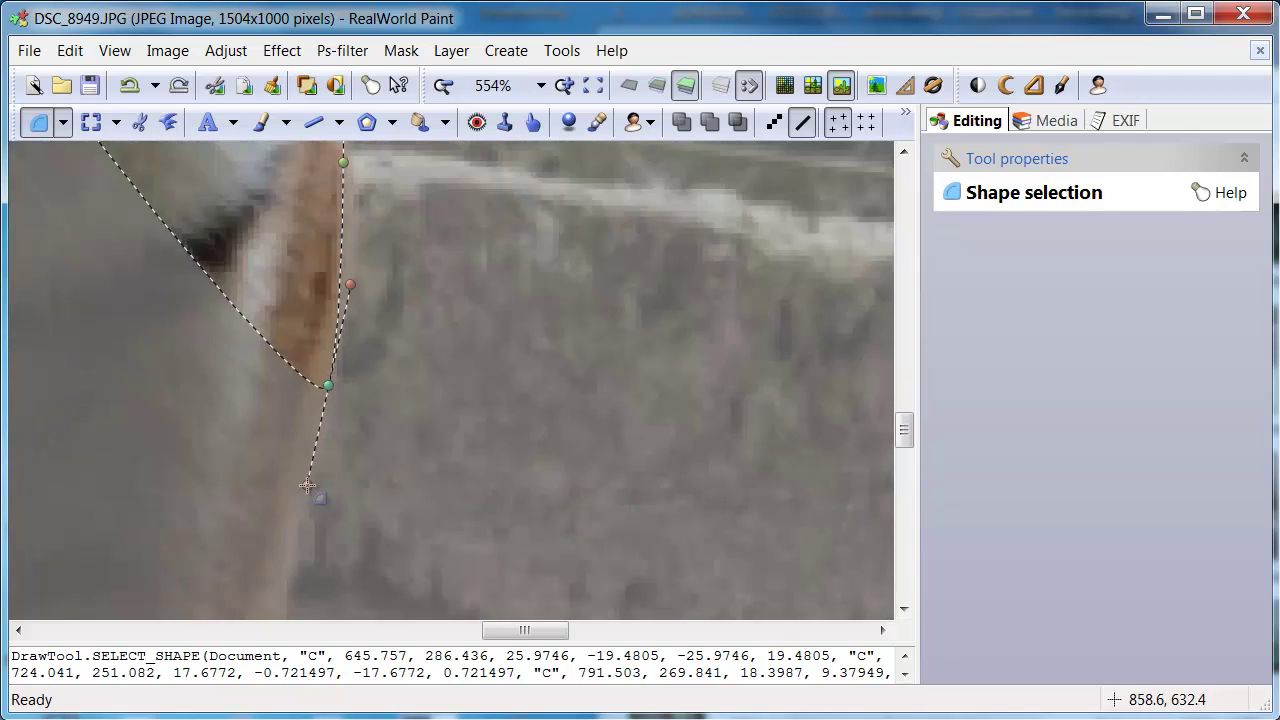
pyautogui.moveTo(305, 560); pyautogui.dragTo(390, 170)
pyautogui.moveTo(368, 277); pyautogui.dragTo(357, 349)
pyautogui.moveTo(350, 580); pyautogui.dragTo(410, 140)
pyautogui.scroll(-1, 363, 377)
pyautogui.moveTo(363, 377); pyautogui.dragTo(288, 375)
pyautogui.moveTo(311, 170); pyautogui.dragTo(354, 541)
pyautogui.moveTo(345, 590); pyautogui.dragTo(373, 292)
pyautogui.moveTo(358, 365); pyautogui.dragTo(357, 420)
# - Trace the selection outline around the right-hand front paw, following its side and underside
pyautogui.scroll(-3, 357, 418)
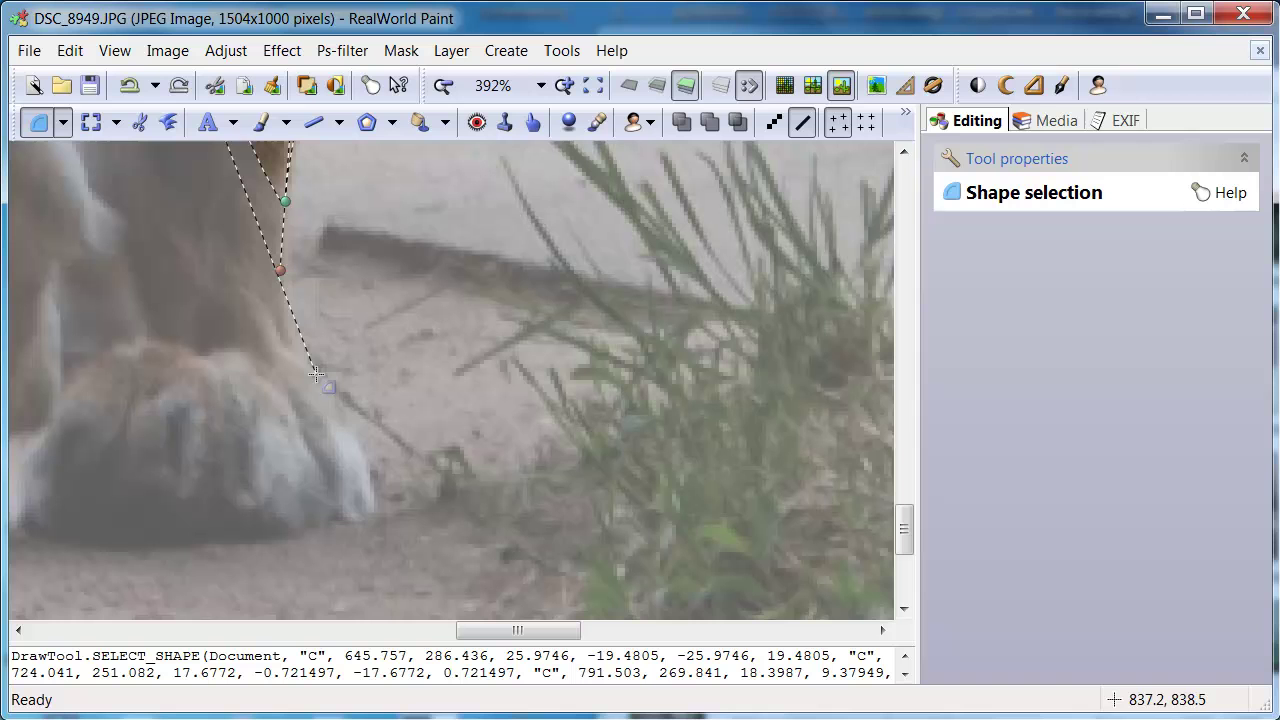
pyautogui.moveTo(308, 371); pyautogui.dragTo(310, 371)
pyautogui.moveTo(356, 446); pyautogui.dragTo(368, 475)
pyautogui.click(374, 512)
pyautogui.moveTo(348, 522); pyautogui.dragTo(283, 541)
pyautogui.moveTo(135, 549); pyautogui.dragTo(349, 519)
pyautogui.moveTo(367, 517); pyautogui.dragTo(353, 517)
pyautogui.click(249, 498)
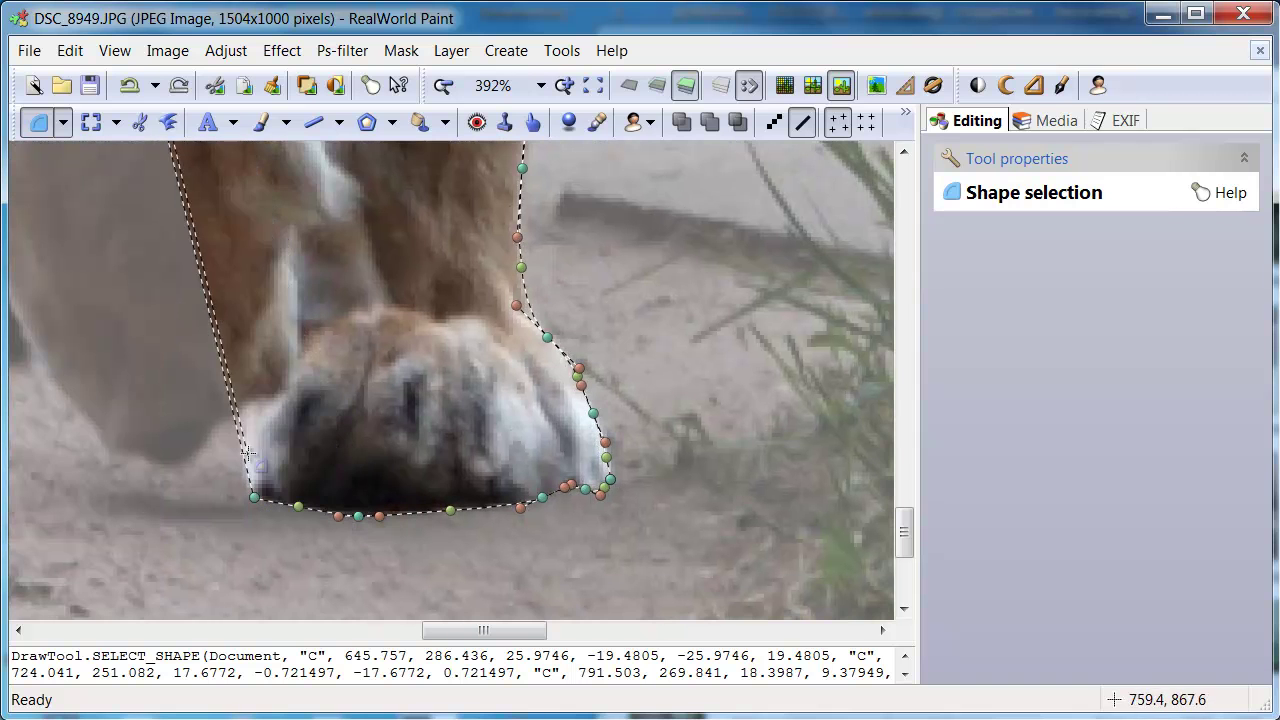
# - Continue the selection outline beneath the raised front paw and around the nearer hind paw
pyautogui.moveTo(235, 428); pyautogui.dragTo(179, 461)
pyautogui.moveTo(155, 461); pyautogui.dragTo(342, 461)
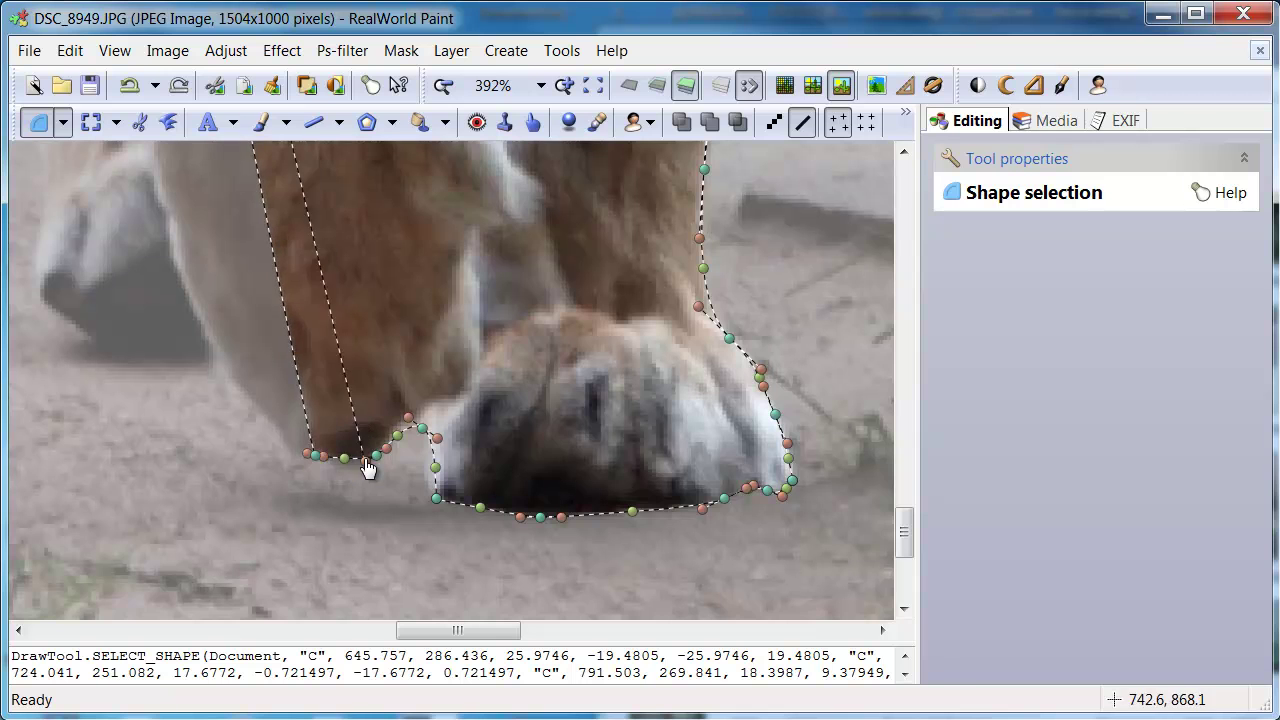
pyautogui.scroll(3, 347, 466)
pyautogui.scroll(-3, 347, 467)
pyautogui.moveTo(297, 409); pyautogui.dragTo(119, 318)
pyautogui.moveTo(119, 318); pyautogui.dragTo(261, 531)
pyautogui.scroll(-1, 261, 531)
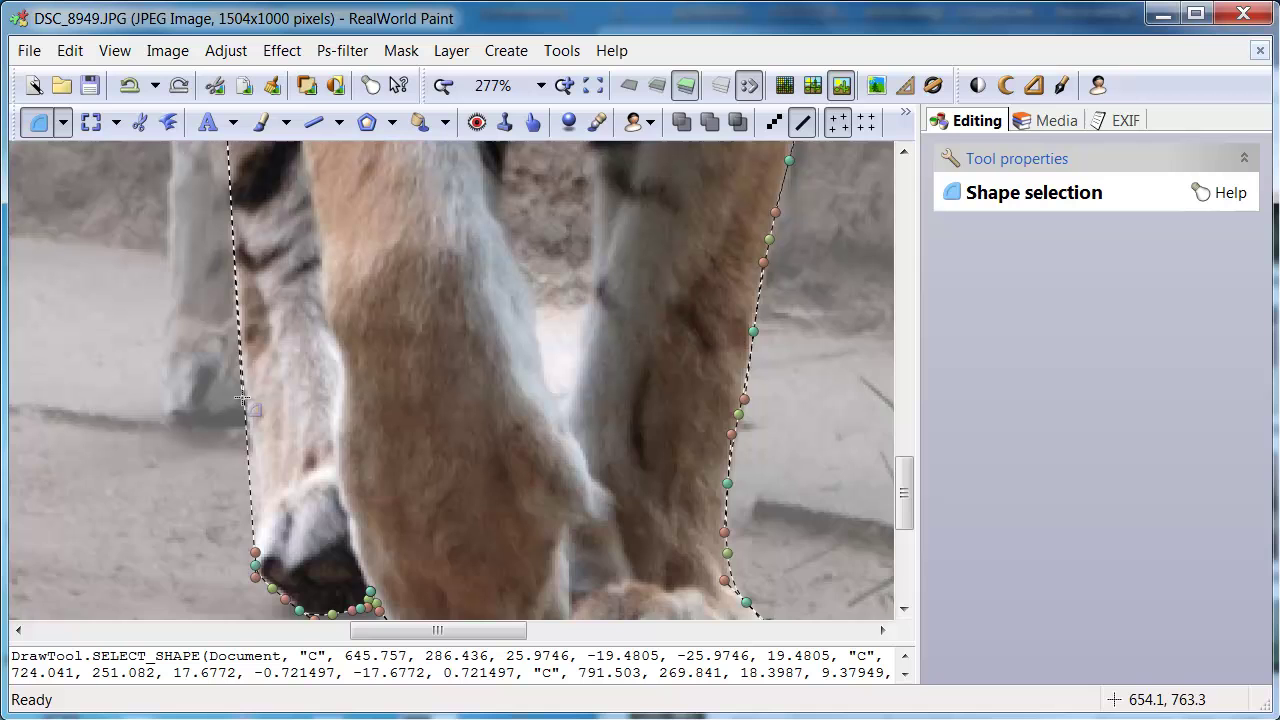
# - Extend the selection outline up the nearer hind leg, around the far hind paw and up the left-hand side of the body
pyautogui.moveTo(246, 364); pyautogui.dragTo(241, 313)
pyautogui.moveTo(241, 268); pyautogui.dragTo(260, 400)
pyautogui.moveTo(266, 495); pyautogui.dragTo(272, 570)
pyautogui.moveTo(266, 520); pyautogui.dragTo(271, 548)
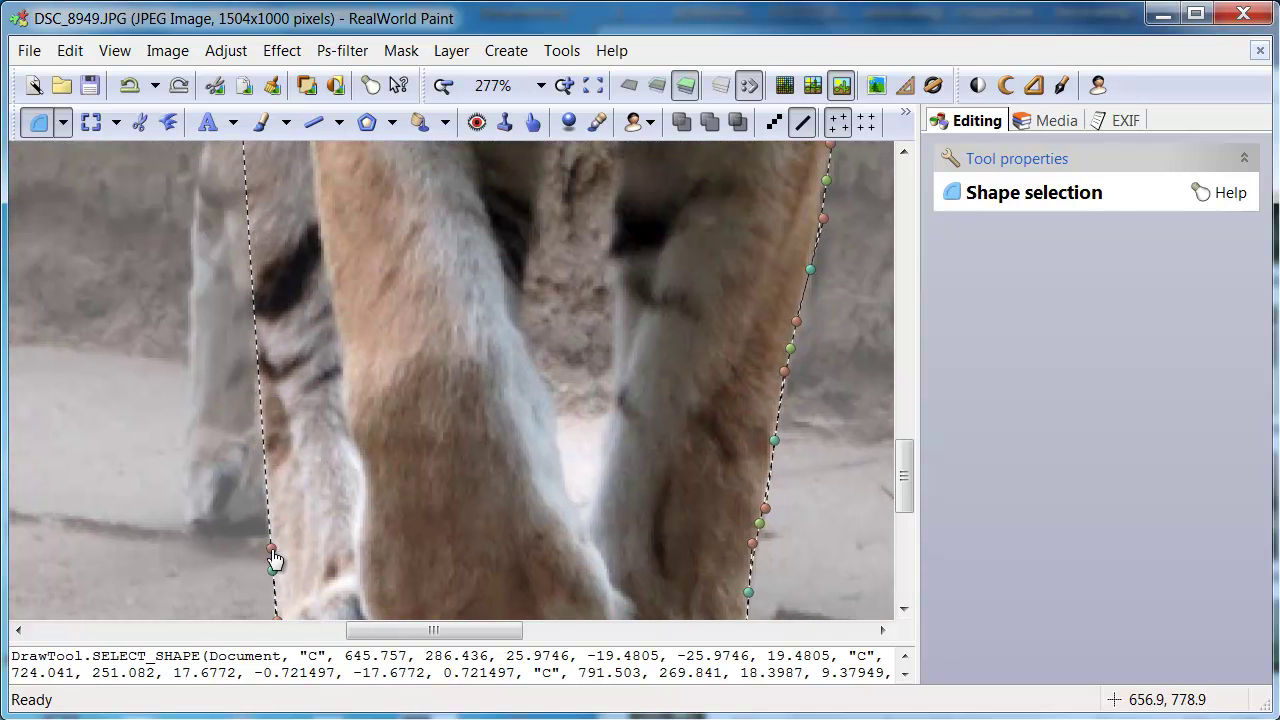
pyautogui.click(271, 536)
pyautogui.click(197, 535)
pyautogui.moveTo(188, 403); pyautogui.dragTo(196, 332)
pyautogui.moveTo(183, 172); pyautogui.dragTo(201, 272)
pyautogui.moveTo(186, 225); pyautogui.dragTo(242, 465)
# - Trace the selection outline around the tiger's striped tail, adjusting the point at the tail's base
pyautogui.moveTo(239, 416); pyautogui.dragTo(67, 509)
pyautogui.scroll(3, 228, 359)
pyautogui.moveTo(211, 288); pyautogui.dragTo(208, 286)
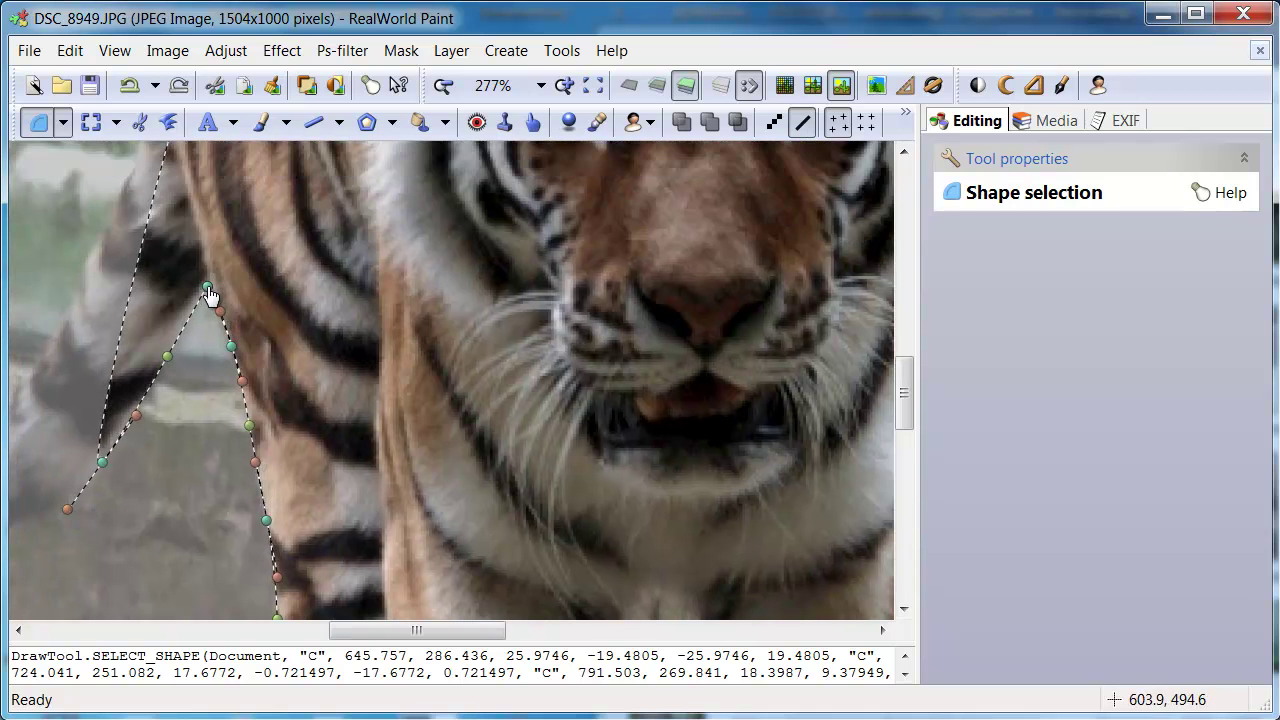
pyautogui.moveTo(146, 460); pyautogui.dragTo(516, 324)
# - Complete the tiger's outline along its left-hand flank back to the starting point and end the sub-path
pyautogui.moveTo(331, 423)
pyautogui.mouseDown()
pyautogui.moveTo(280, 453)
pyautogui.moveTo(176, 438)
pyautogui.moveTo(136, 350)
pyautogui.moveTo(213, 315)
pyautogui.moveTo(297, 315)
pyautogui.moveTo(308, 414)
pyautogui.moveTo(334, 347)
pyautogui.moveTo(340, 397)
pyautogui.moveTo(346, 367)
pyautogui.mouseUp()
pyautogui.moveTo(339, 307); pyautogui.dragTo(339, 273)
pyautogui.moveTo(369, 222); pyautogui.dragTo(361, 490)
pyautogui.moveTo(365, 420)
pyautogui.mouseDown()
pyautogui.moveTo(403, 359)
pyautogui.moveTo(368, 432)
pyautogui.moveTo(382, 405)
pyautogui.mouseUp()
pyautogui.moveTo(433, 325); pyautogui.dragTo(449, 323)
pyautogui.scroll(-1, 552, 320)
pyautogui.scroll(-4, 552, 320)
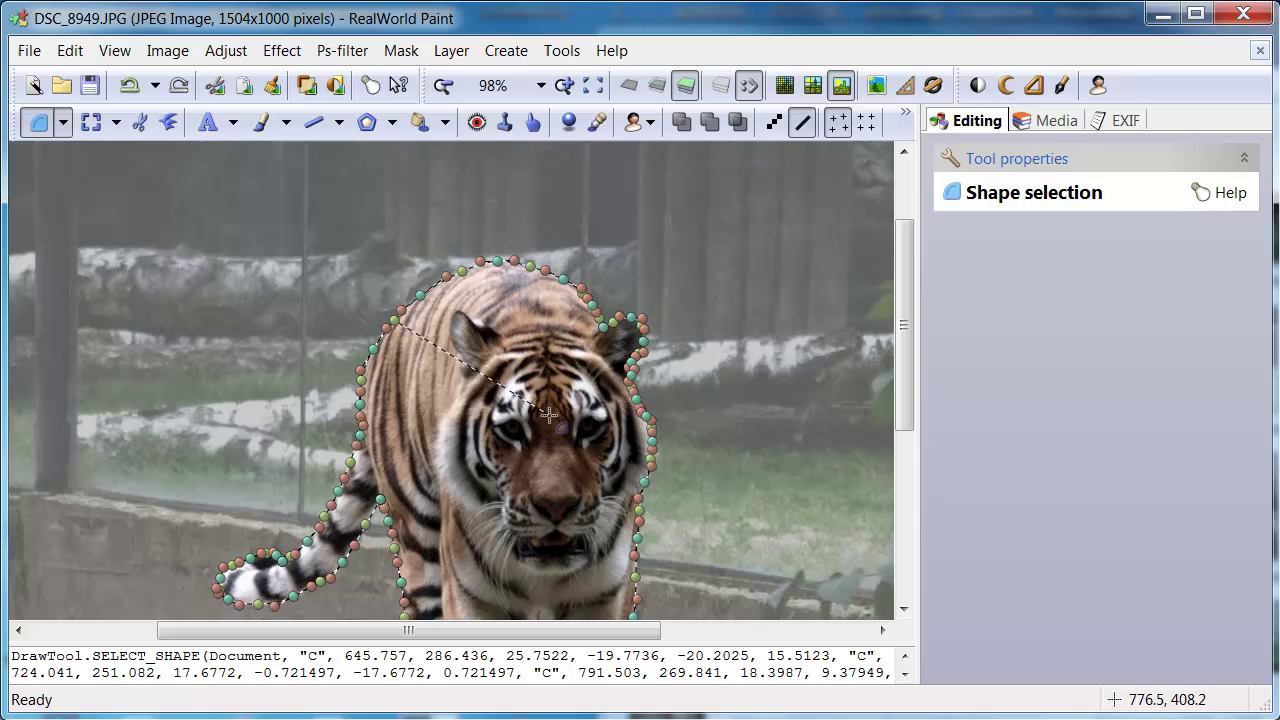
pyautogui.scroll(4, 483, 489)
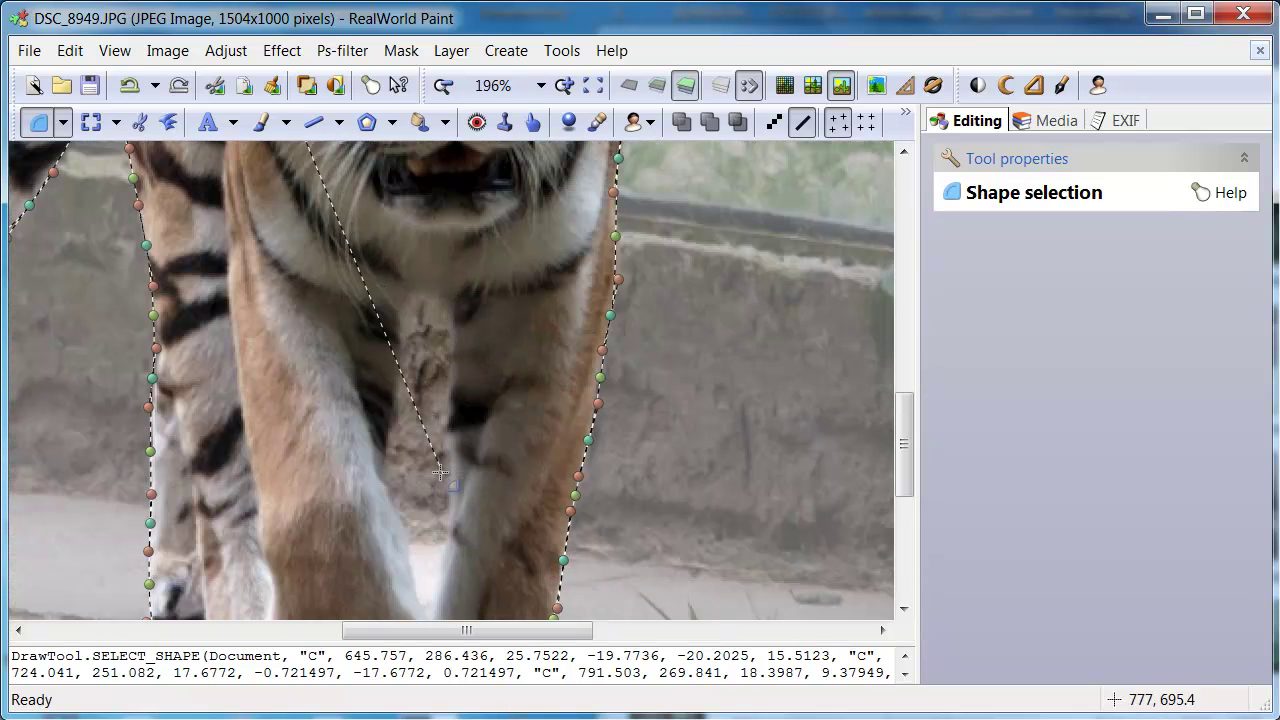
pyautogui.rightClick(415, 430)
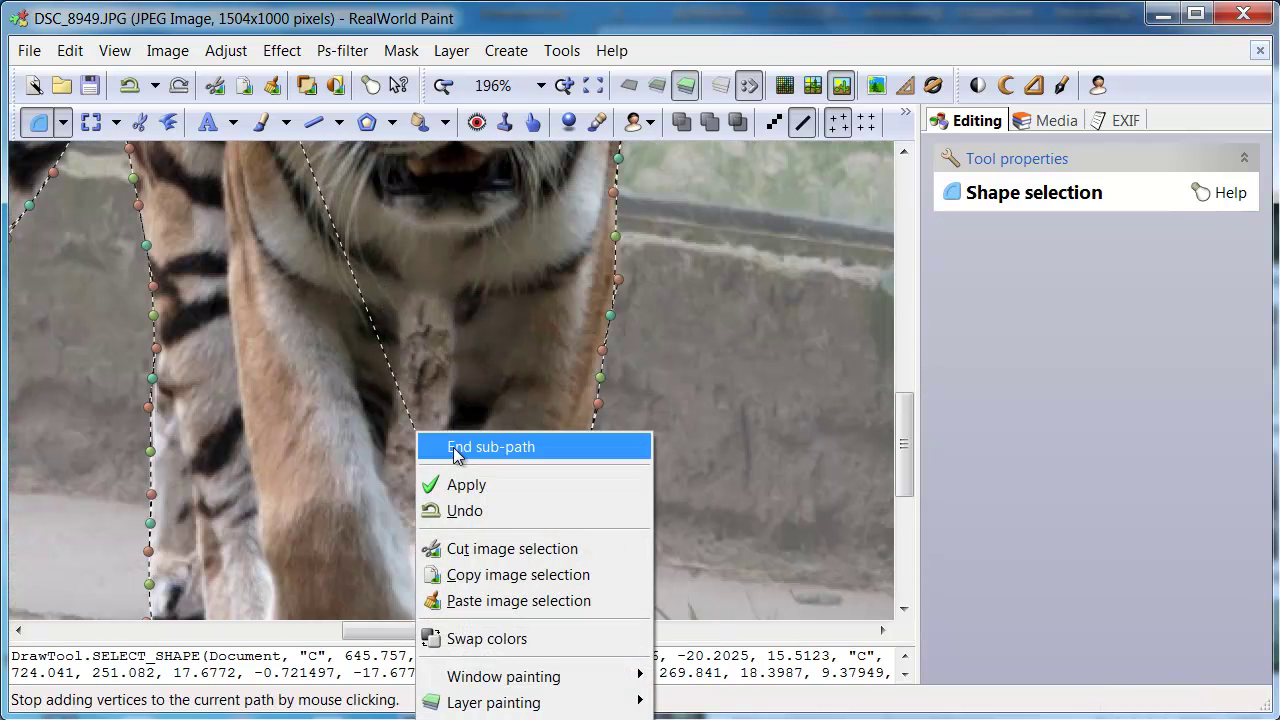
pyautogui.click(452, 449)
# - Add a new sub-path that excludes the background gap between the tiger's front legs from the selection, and end it
pyautogui.rightClick(425, 441)
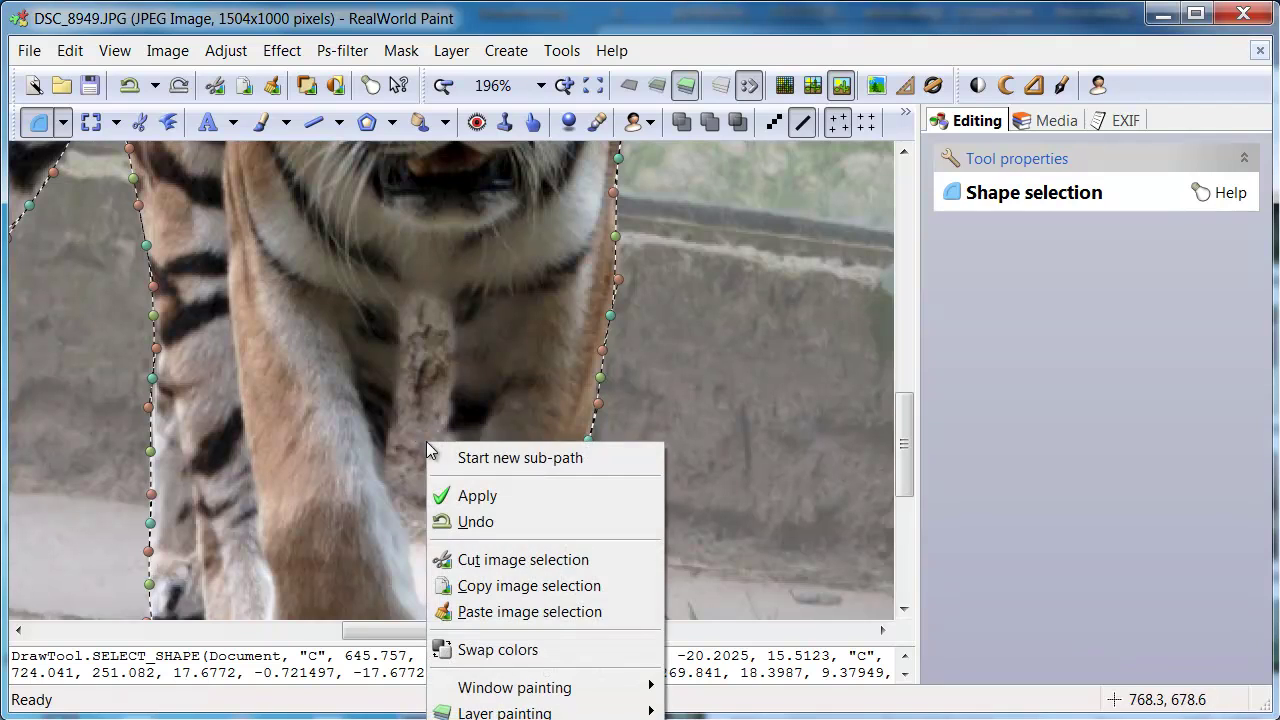
pyautogui.click(460, 455)
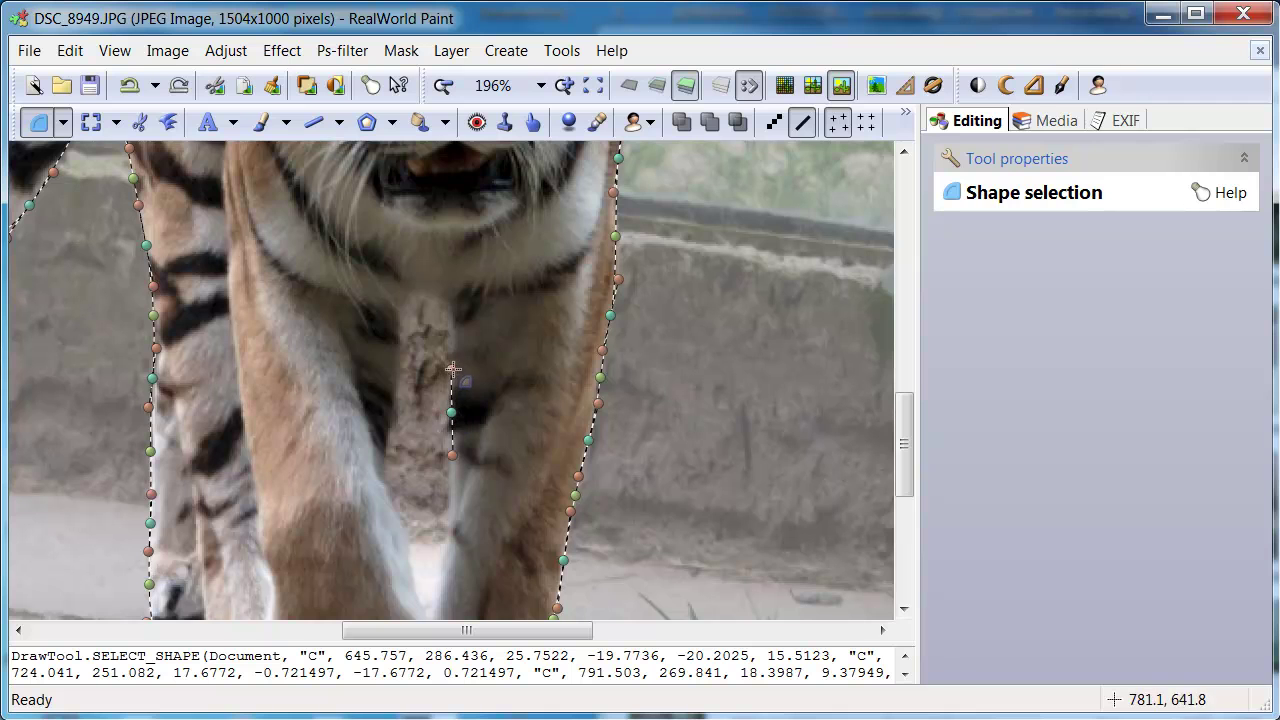
pyautogui.moveTo(447, 307)
pyautogui.mouseDown()
pyautogui.moveTo(433, 293)
pyautogui.moveTo(413, 299)
pyautogui.moveTo(397, 323)
pyautogui.mouseUp()
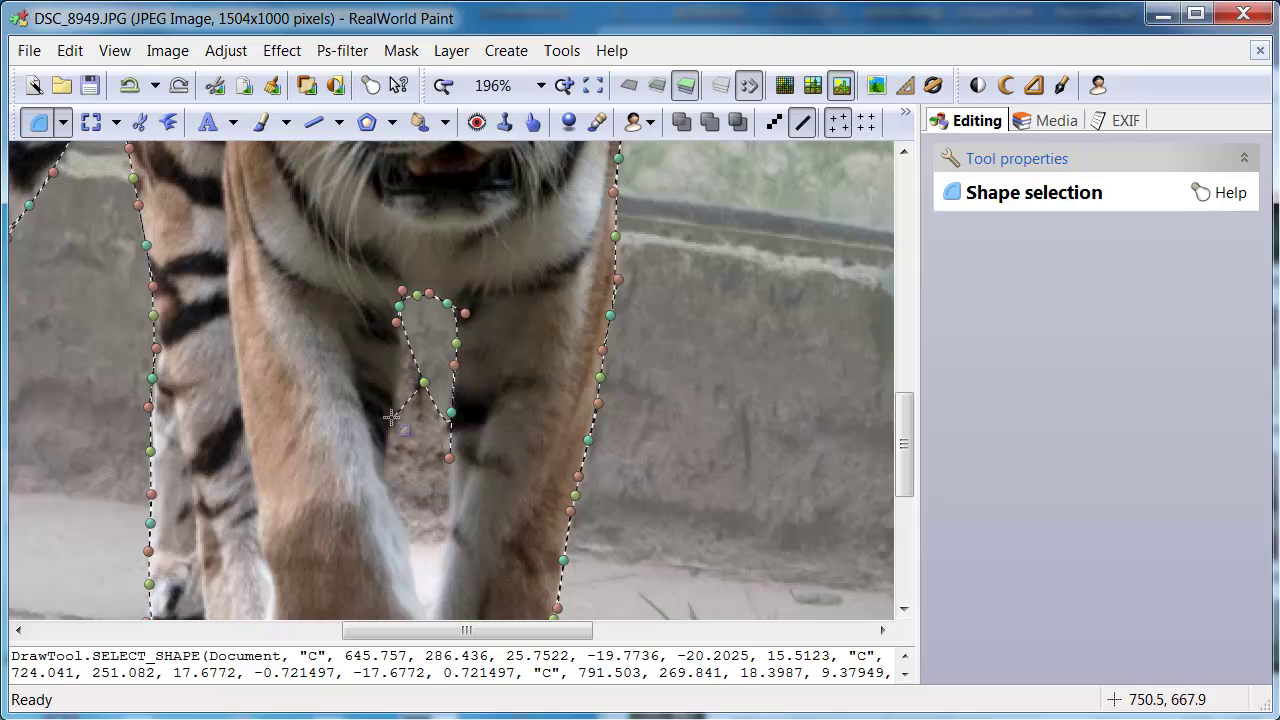
pyautogui.moveTo(396, 403)
pyautogui.mouseDown()
pyautogui.moveTo(384, 461)
pyautogui.moveTo(429, 559)
pyautogui.moveTo(363, 413)
pyautogui.moveTo(359, 437)
pyautogui.moveTo(378, 462)
pyautogui.mouseUp()
pyautogui.click(350, 374)
pyautogui.moveTo(398, 384); pyautogui.dragTo(396, 352)
pyautogui.scroll(-1, 400, 360)
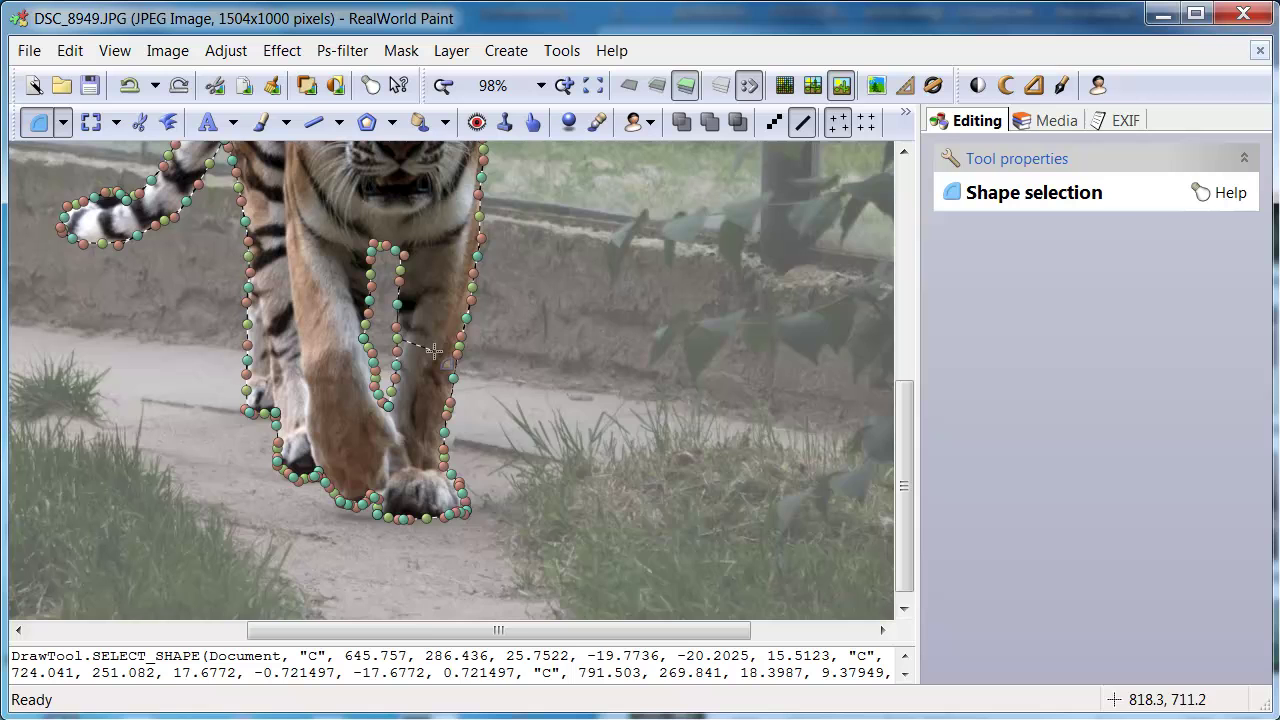
pyautogui.rightClick(435, 350)
pyautogui.click(463, 360)
# - Copy the selected tiger and invert the selection so that it covers the background
pyautogui.scroll(-2, 460, 360)
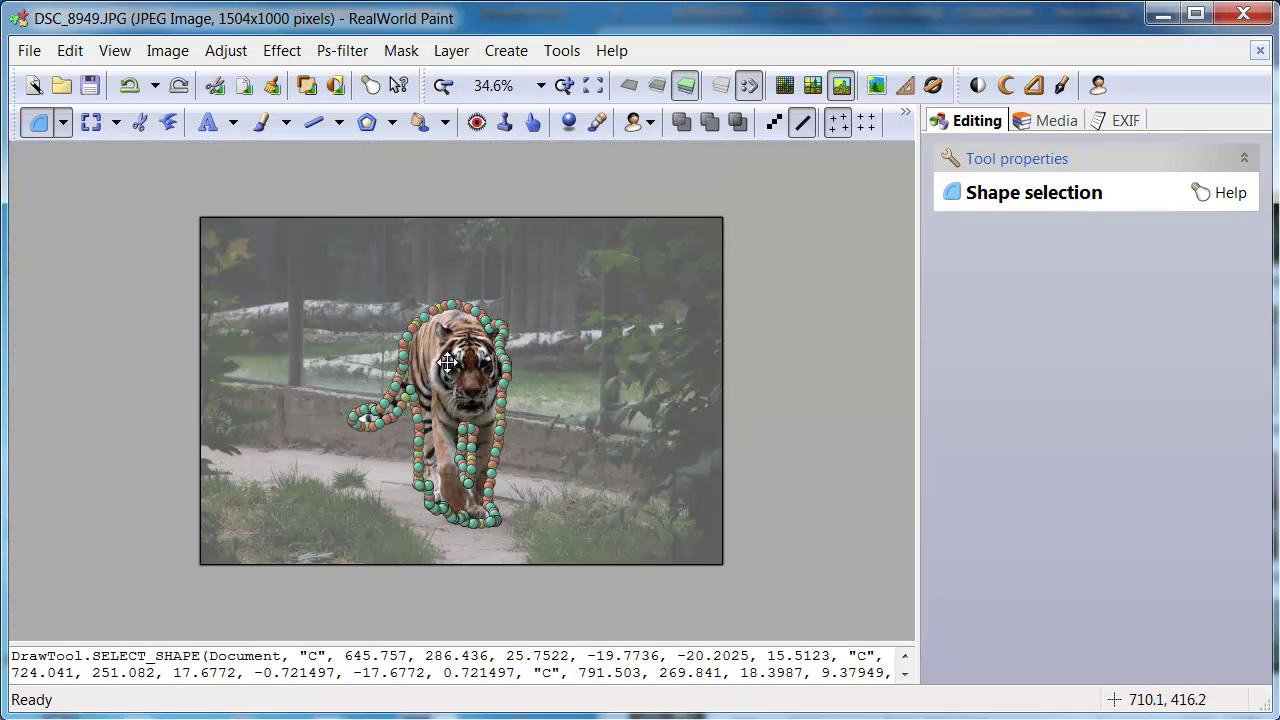
pyautogui.scroll(2, 455, 370)
pyautogui.scroll(-1, 469, 380)
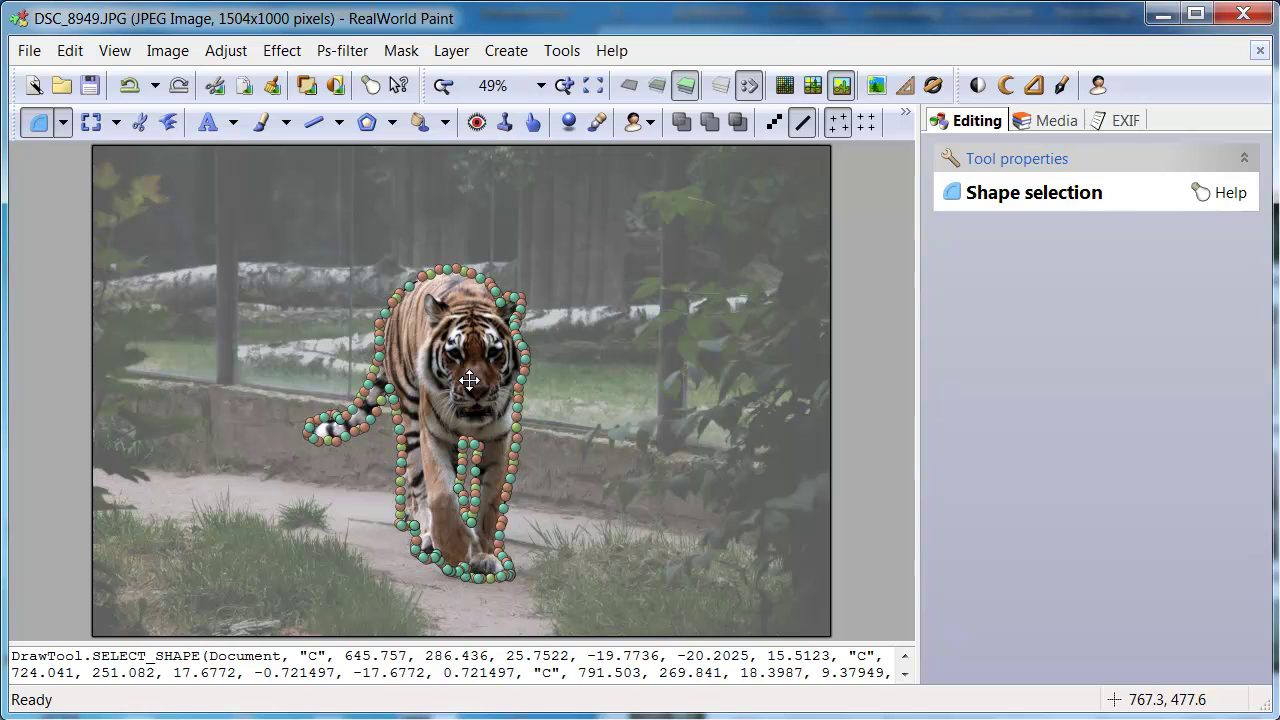
pyautogui.click(244, 88)
pyautogui.click(337, 88)
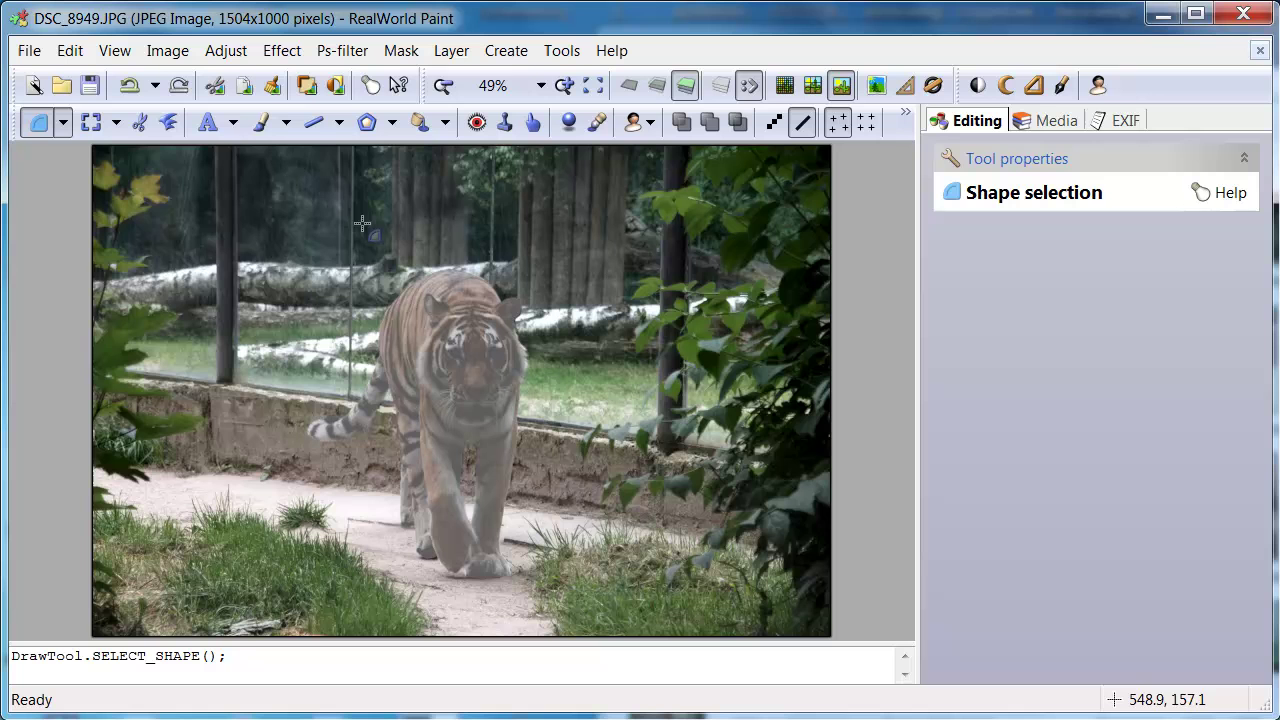
# - Delete the selected background so that only the tiger remains on a transparent canvas
pyautogui.press('Delete')
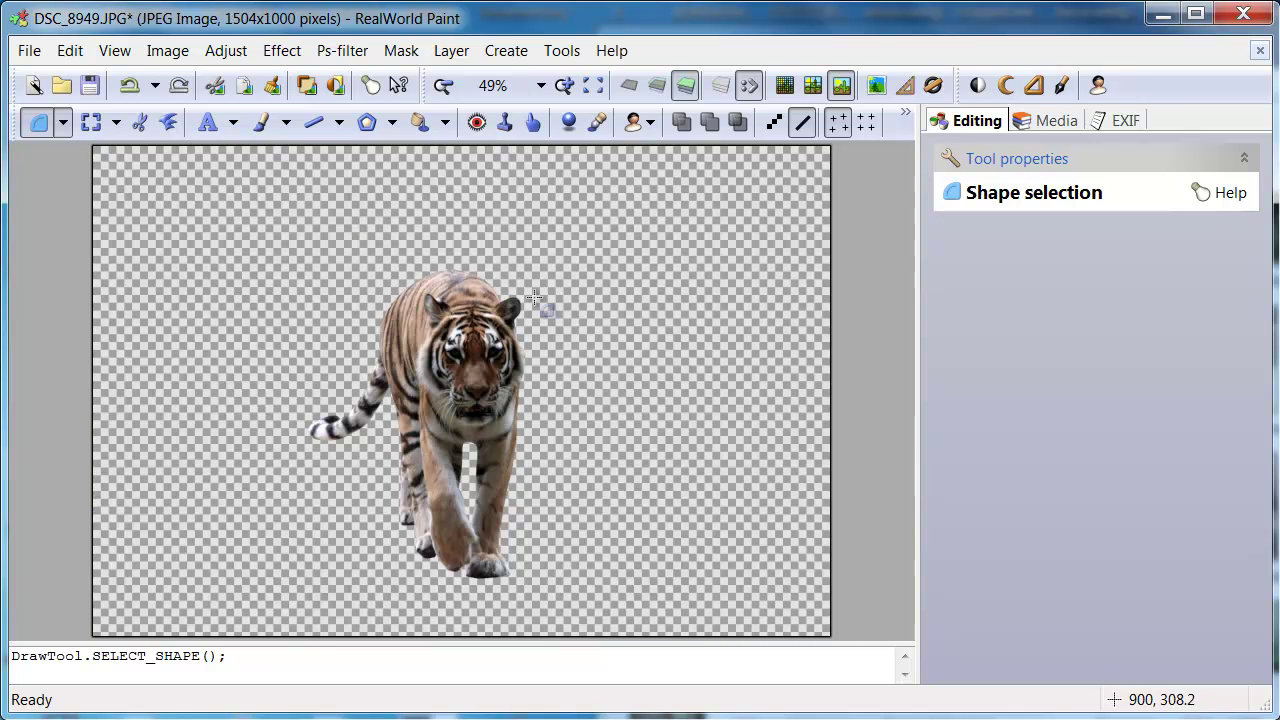
pyautogui.scroll(1, 460, 380)
pyautogui.scroll(-1, 485, 377)
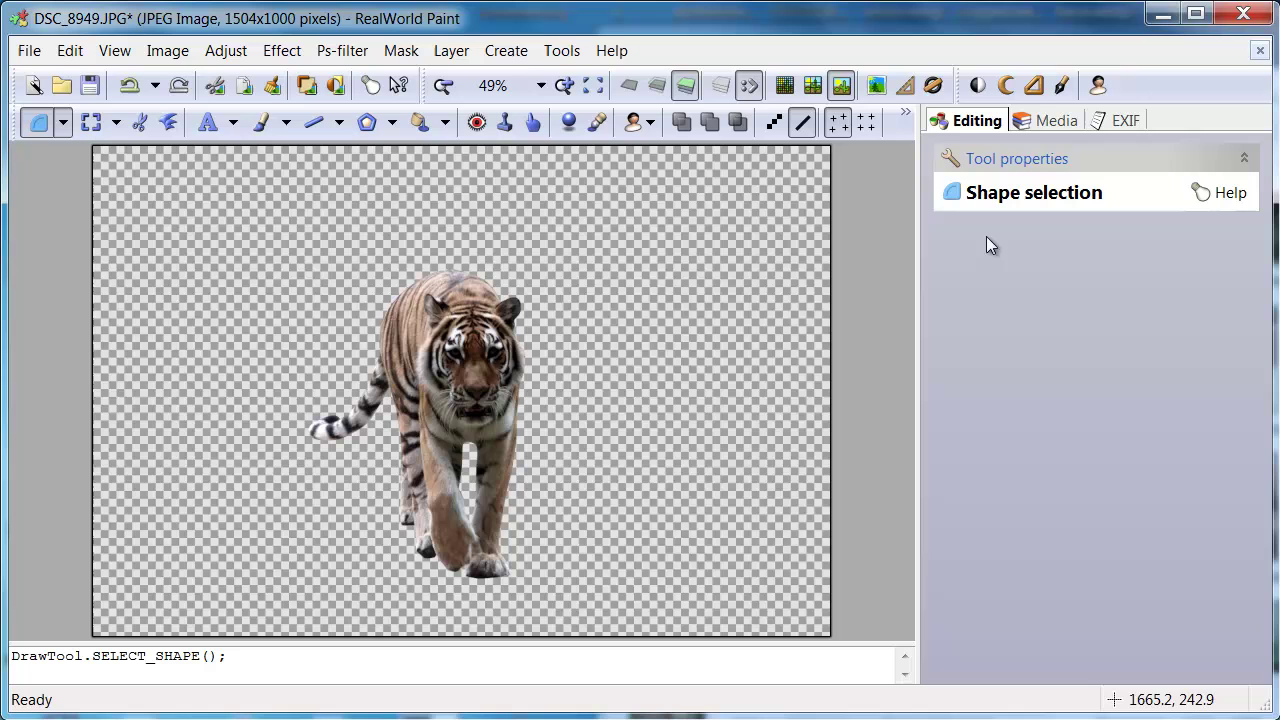
# - Close DSC_8949.JPG without saving its changes and open the elephant photo DSC_9017.JPG
pyautogui.click(1259, 54)
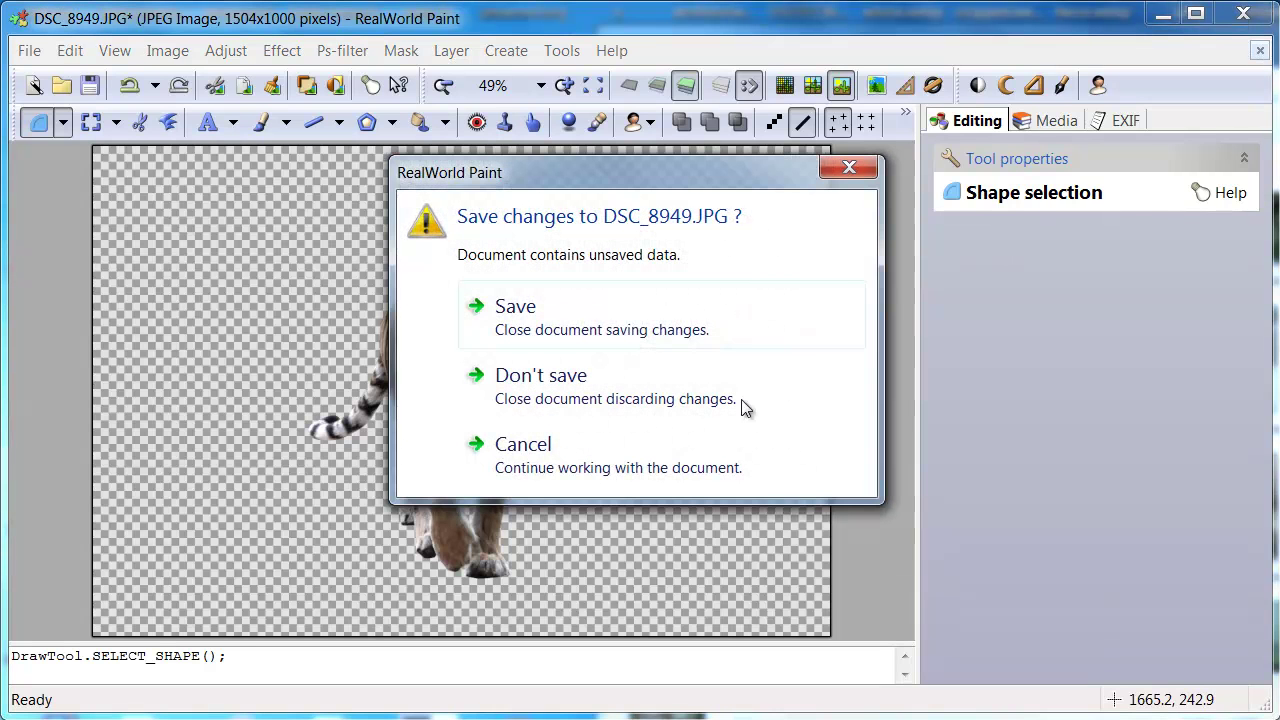
pyautogui.click(622, 382)
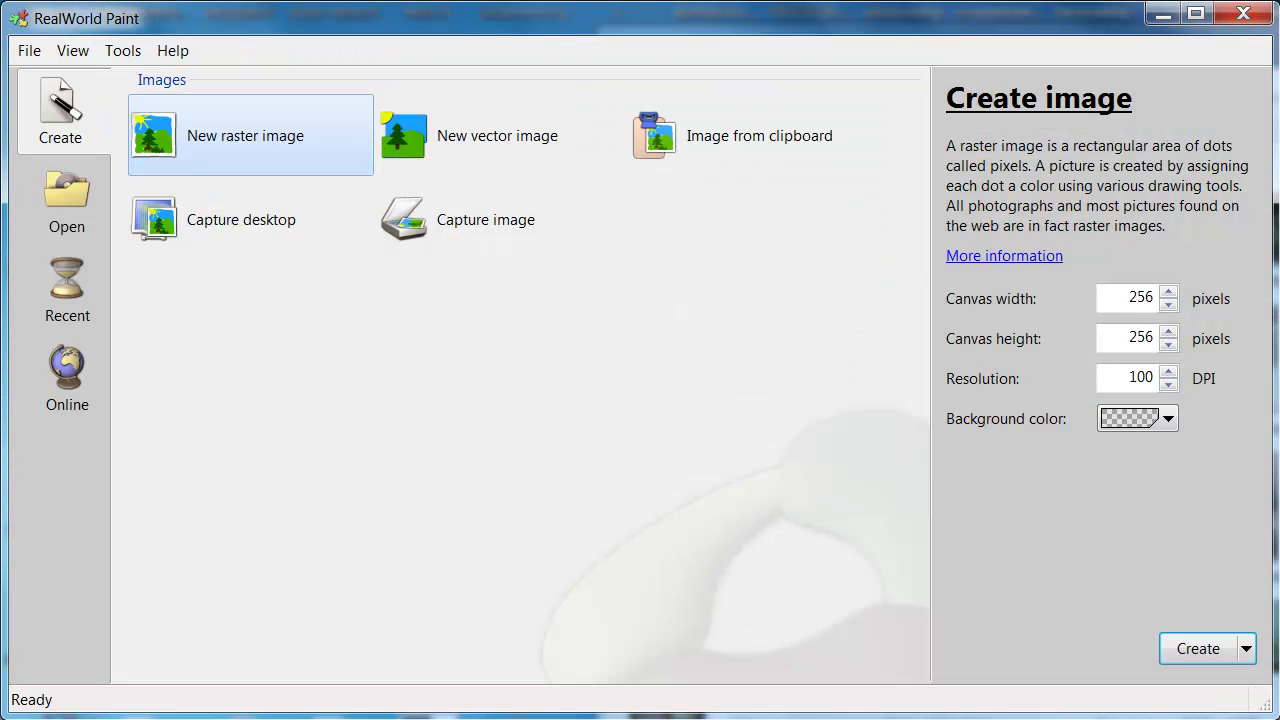
pyautogui.moveTo(970, 441); pyautogui.dragTo(564, 441)
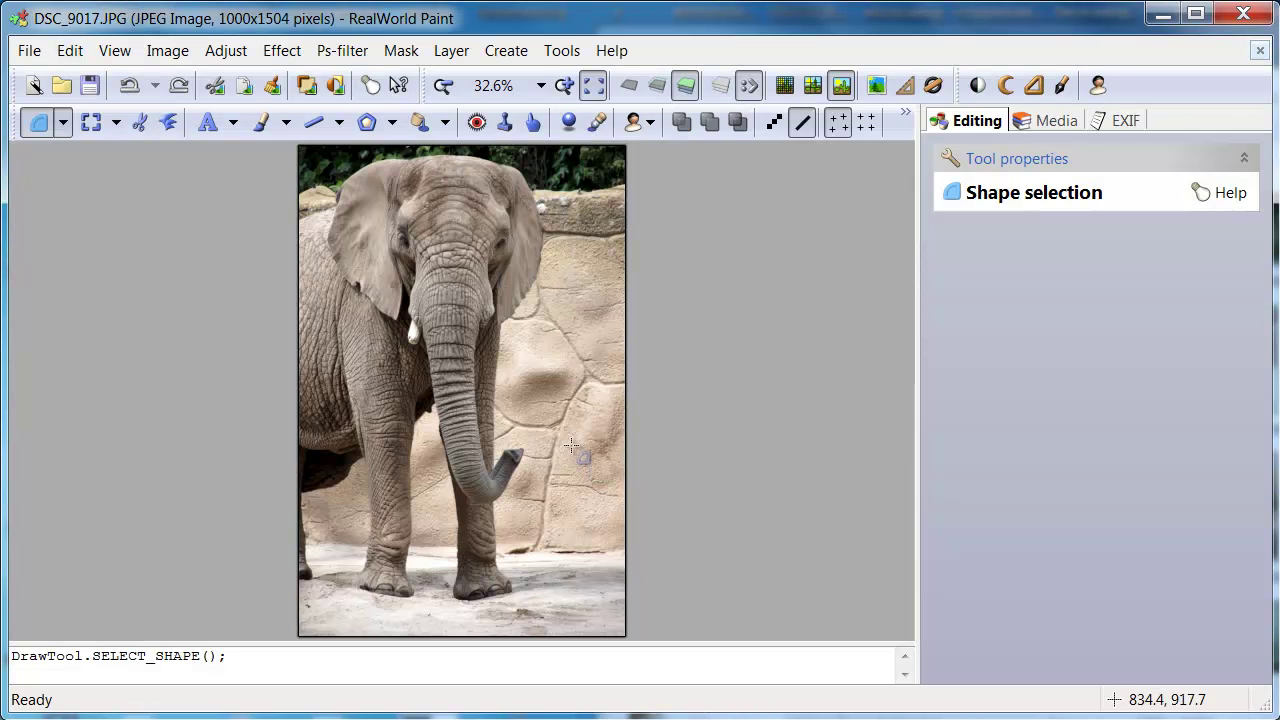
# - Paste the copied tiger into the elephant photo and move it to the photo's lower-right corner beside the trunk
pyautogui.rightClick(539, 416)
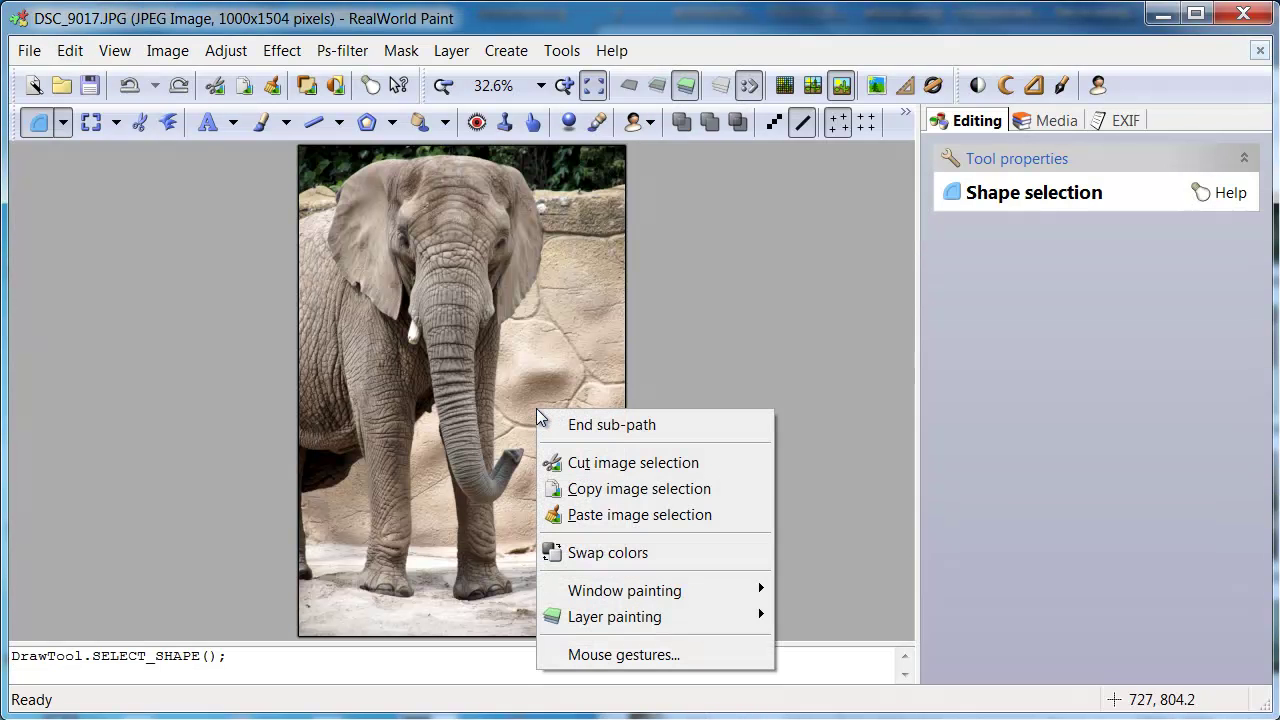
pyautogui.click(608, 520)
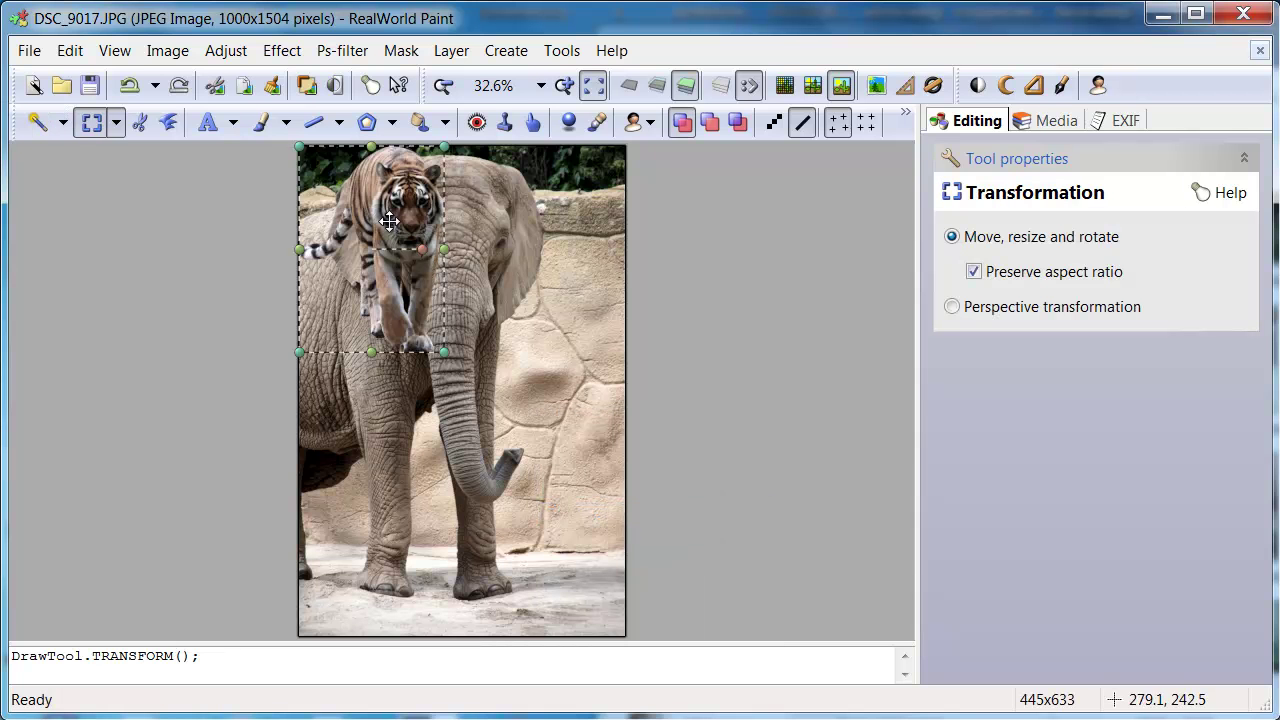
pyautogui.moveTo(389, 224); pyautogui.dragTo(549, 492)
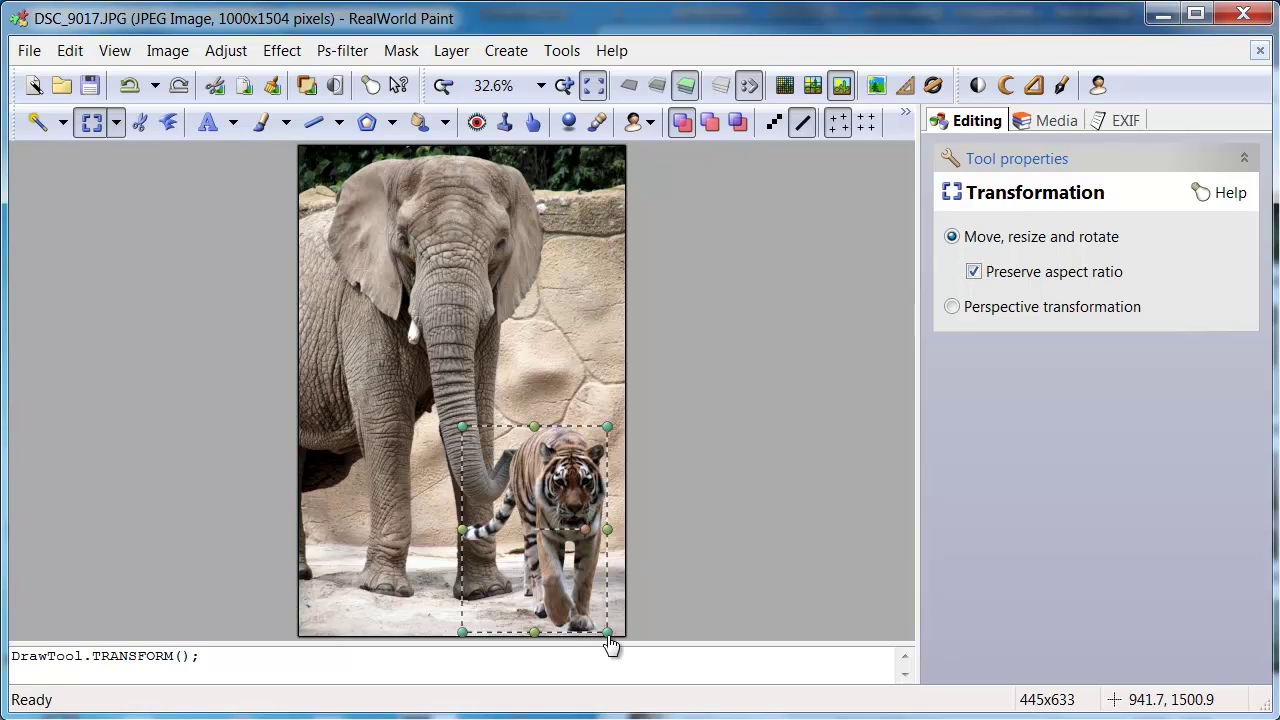
# - Scale the pasted tiger with its aspect ratio preserved and fine-tune its position on the ground in front of the elephant's front foot
pyautogui.moveTo(608, 632); pyautogui.dragTo(590, 607)
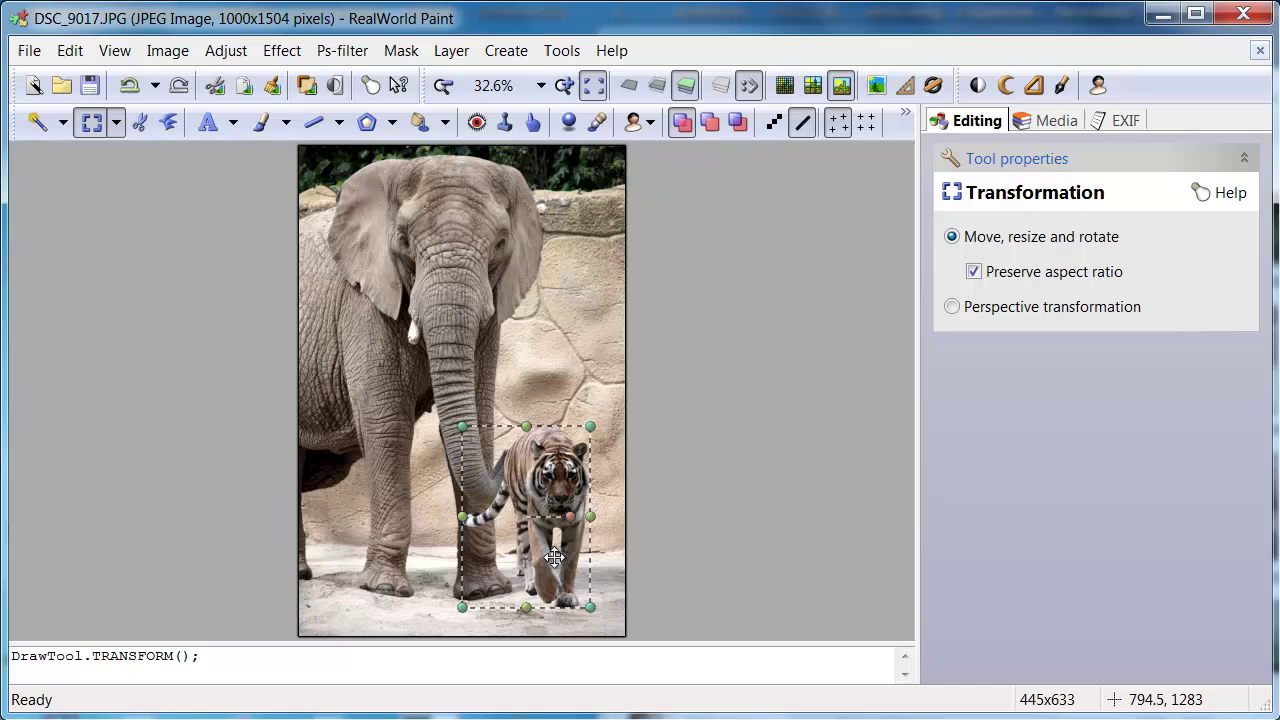
pyautogui.moveTo(570, 525)
pyautogui.mouseDown()
pyautogui.moveTo(579, 502)
pyautogui.moveTo(588, 528)
pyautogui.mouseUp()
pyautogui.moveTo(545, 492); pyautogui.dragTo(559, 502)
pyautogui.moveTo(588, 537); pyautogui.dragTo(790, 547)
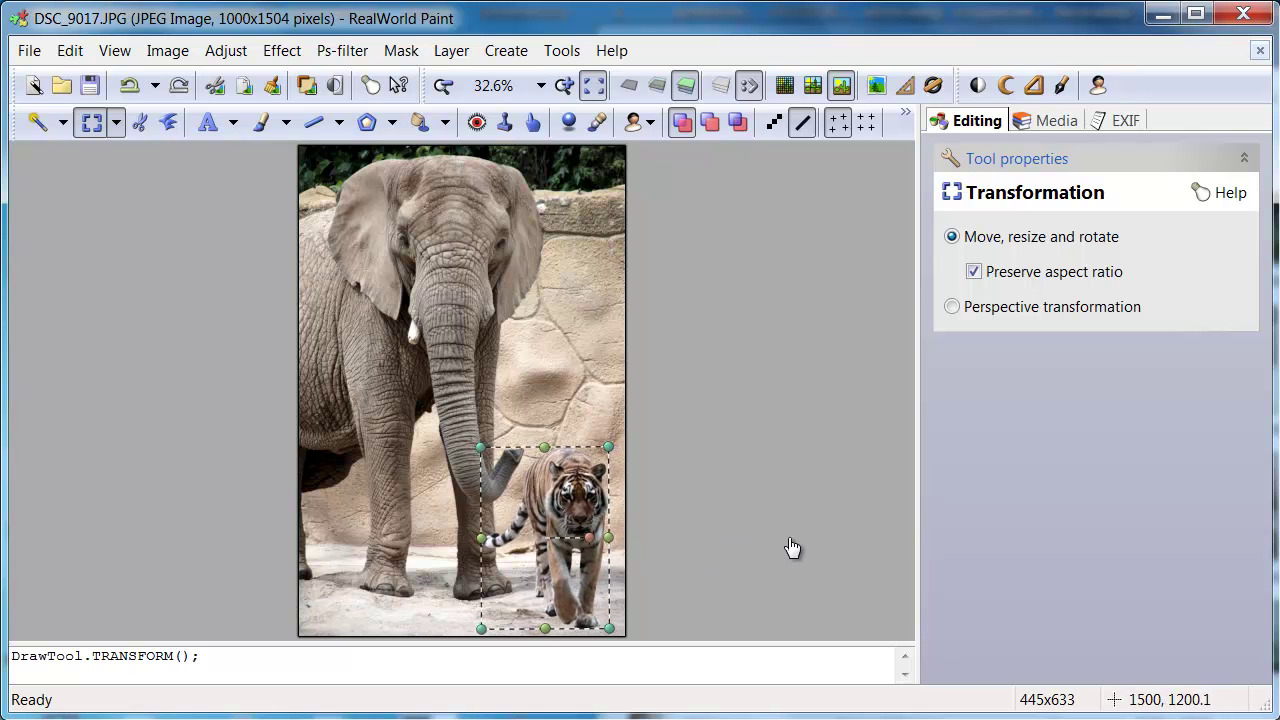
pyautogui.moveTo(477, 454); pyautogui.dragTo(452, 405)
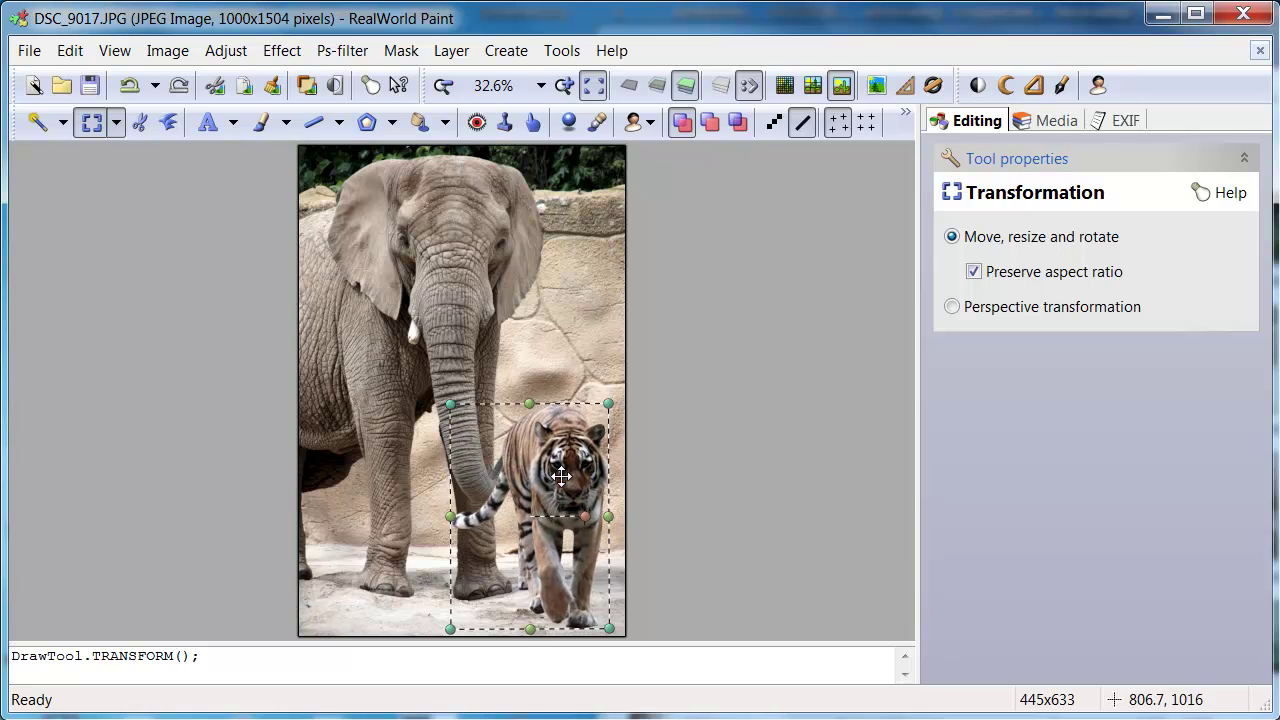
pyautogui.moveTo(561, 477); pyautogui.dragTo(558, 480)
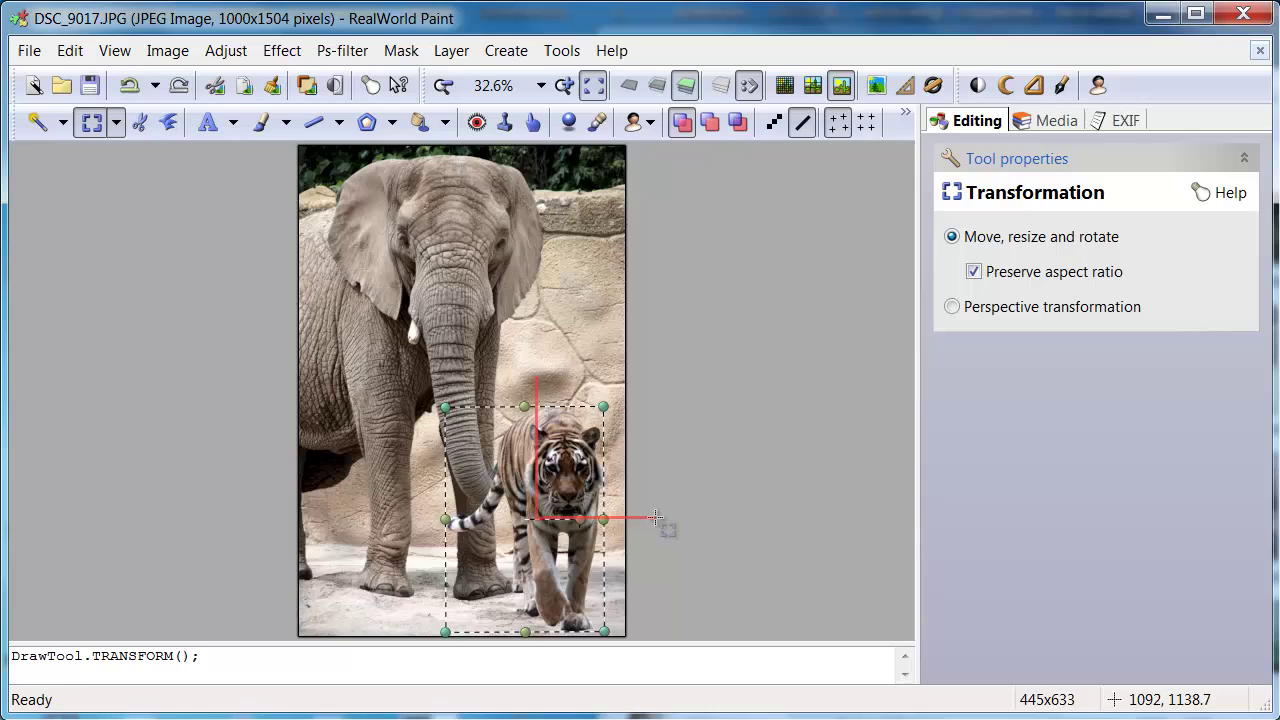